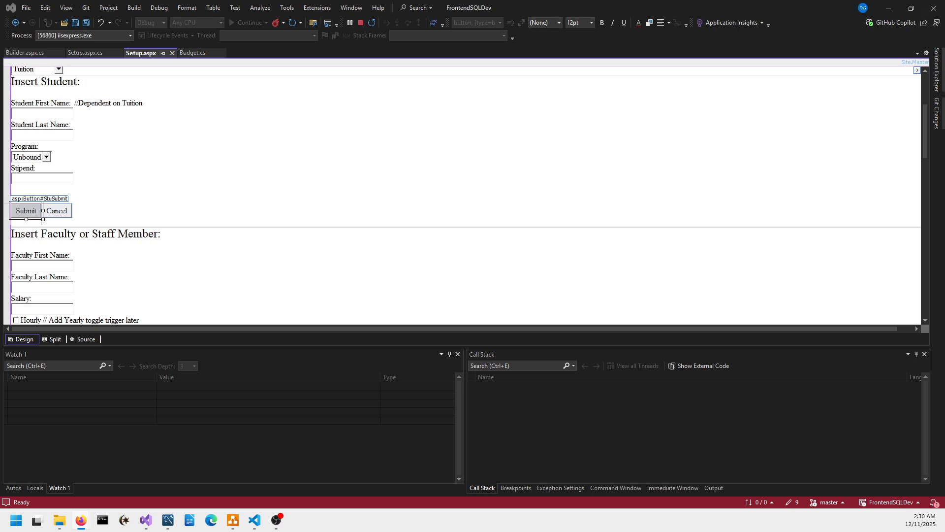
Switch to the Budget Express site in Firefox, open the Student setup form, and fill in the student's first and last name.
drag(944, 295, 560, 1)
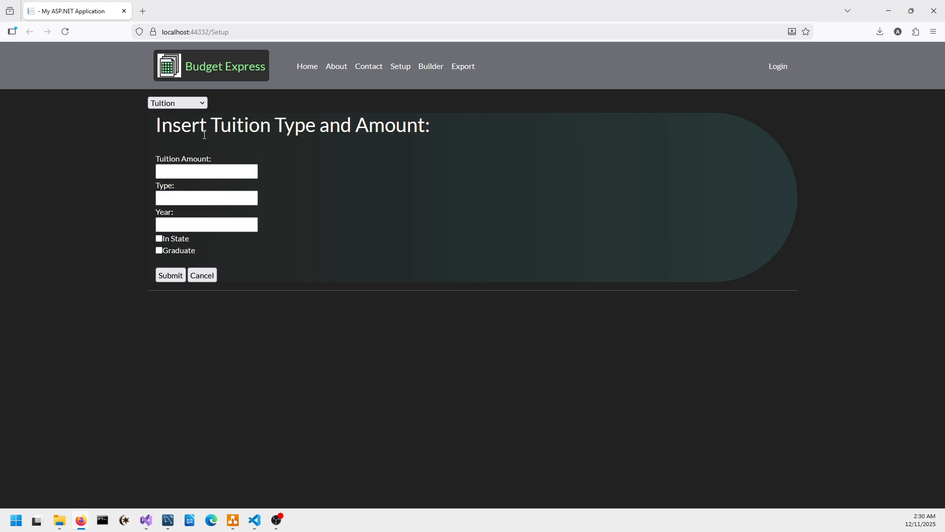
click(201, 103)
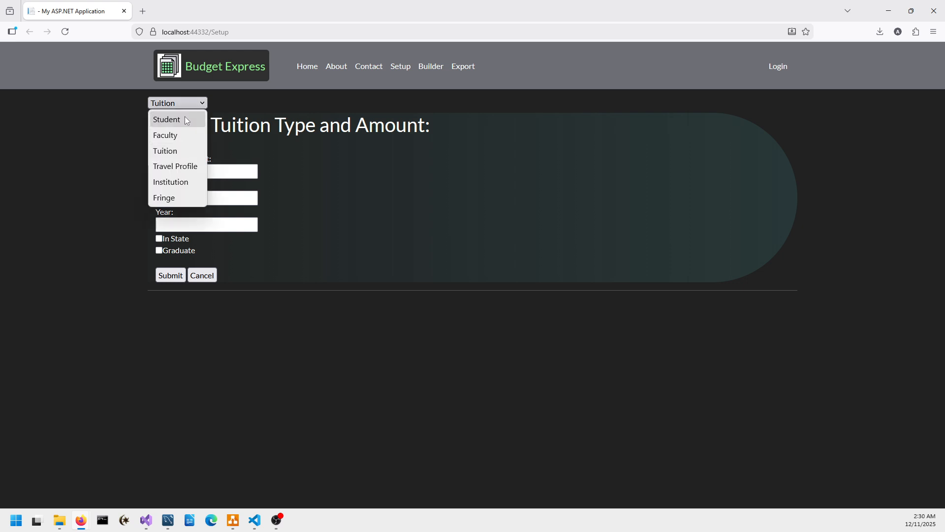
click(187, 120)
click(194, 162)
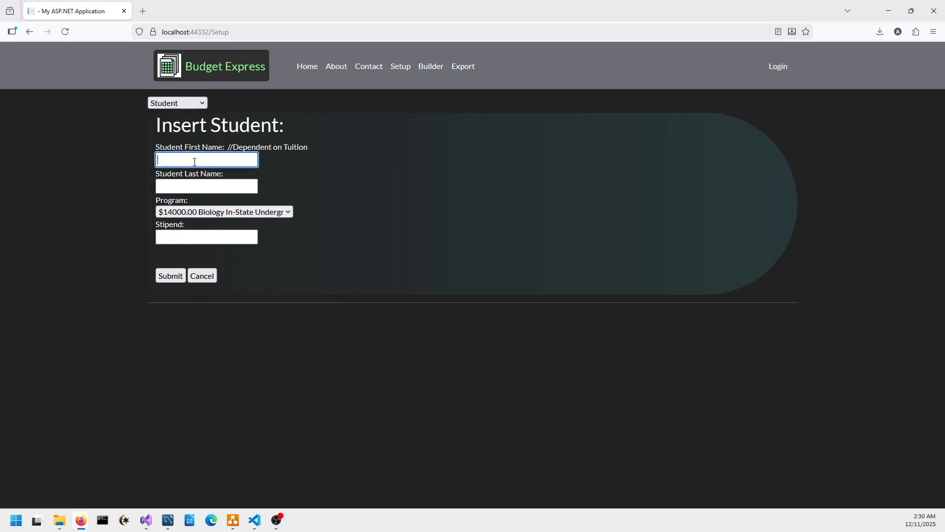
click(194, 173)
click(194, 183)
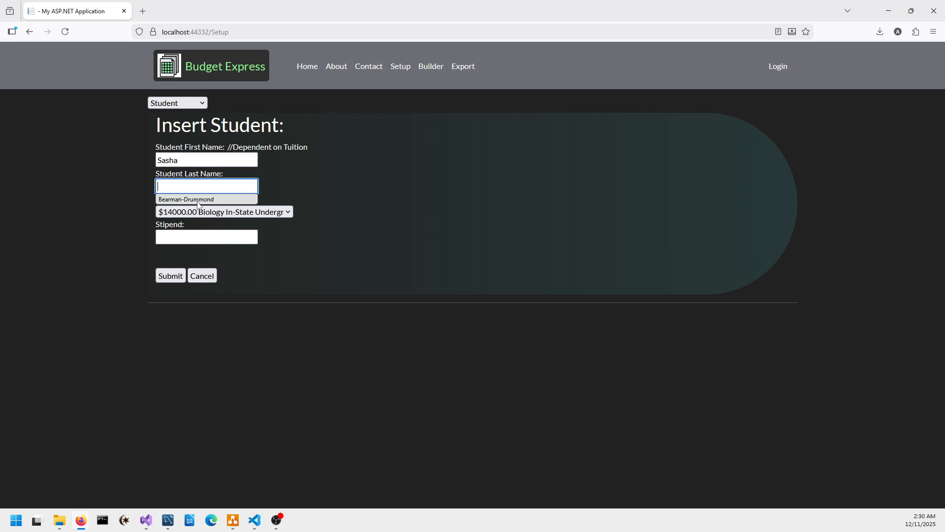
click(197, 201)
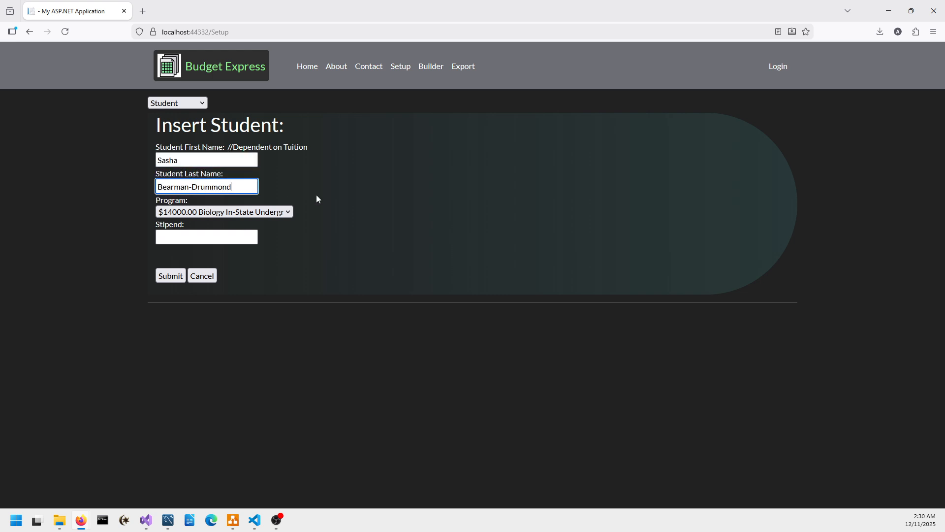
Open the Tuition setup form and enter amount 50,000, type Astronaught and year 2025, marked as In State.
click(179, 104)
click(175, 149)
click(198, 172)
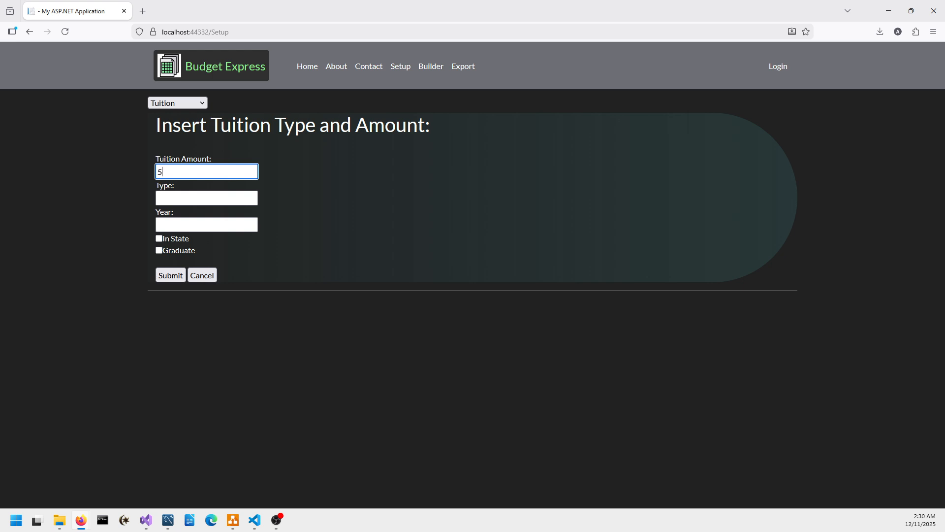
text(50,000)
click(198, 195)
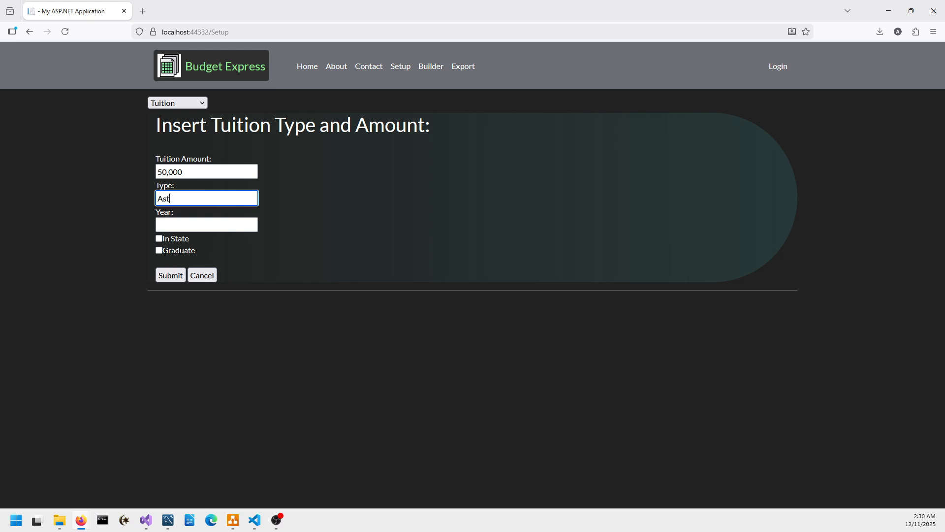
text(Astronaught)
key(Tab)
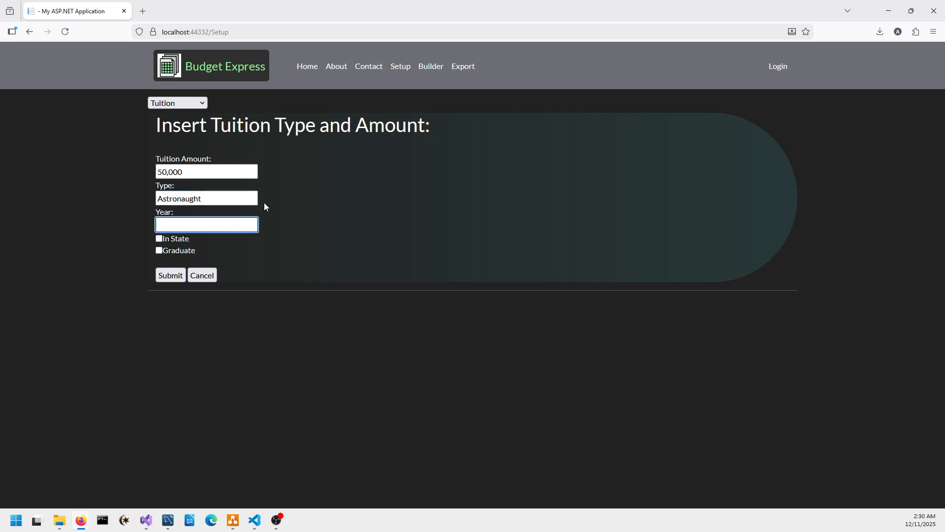
text(2025)
click(163, 239)
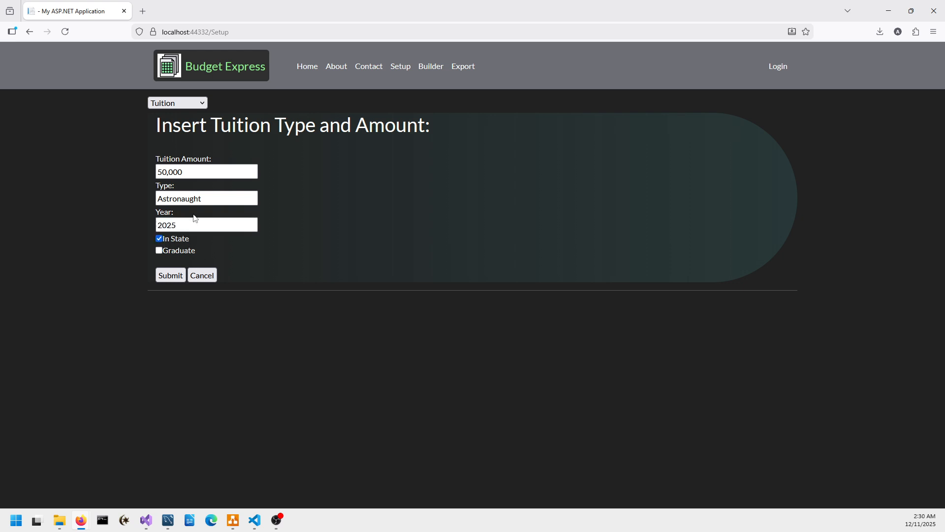
click(209, 200)
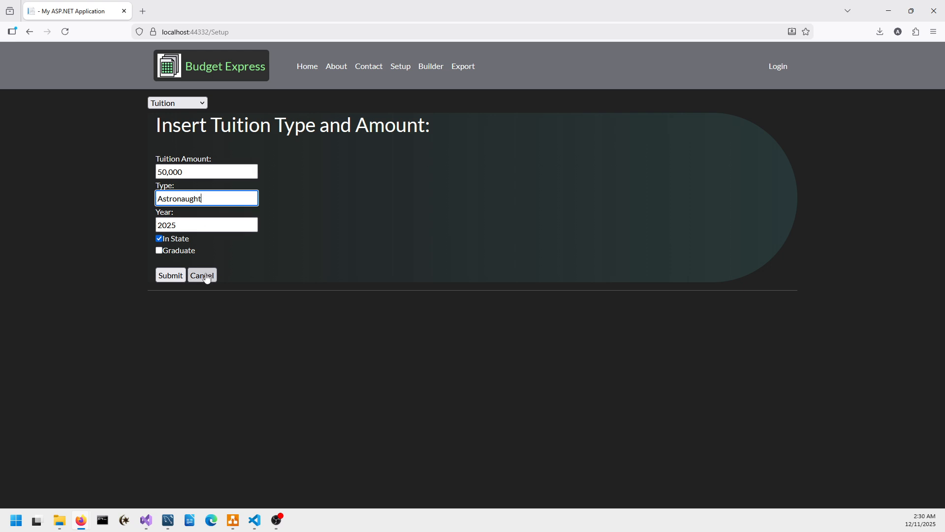
Look over the Travel Profile and Institution setup forms.
click(197, 103)
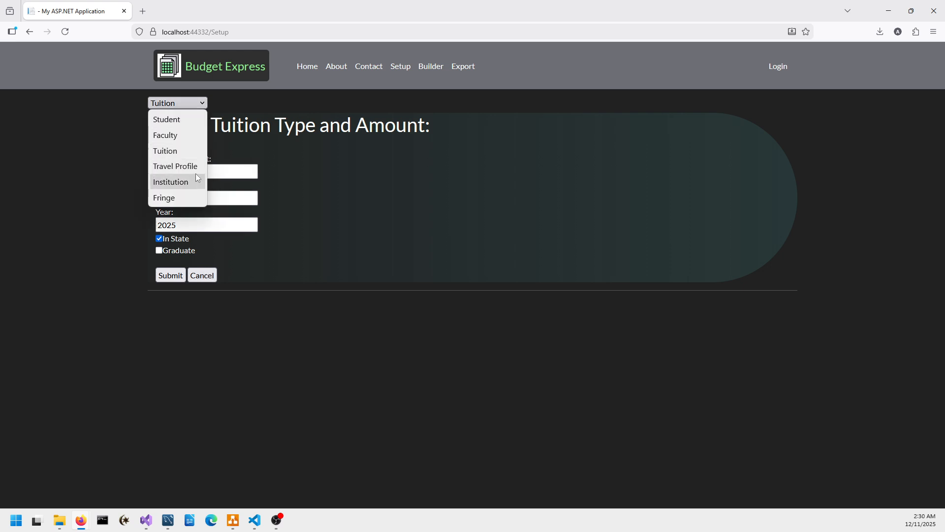
click(193, 166)
click(186, 103)
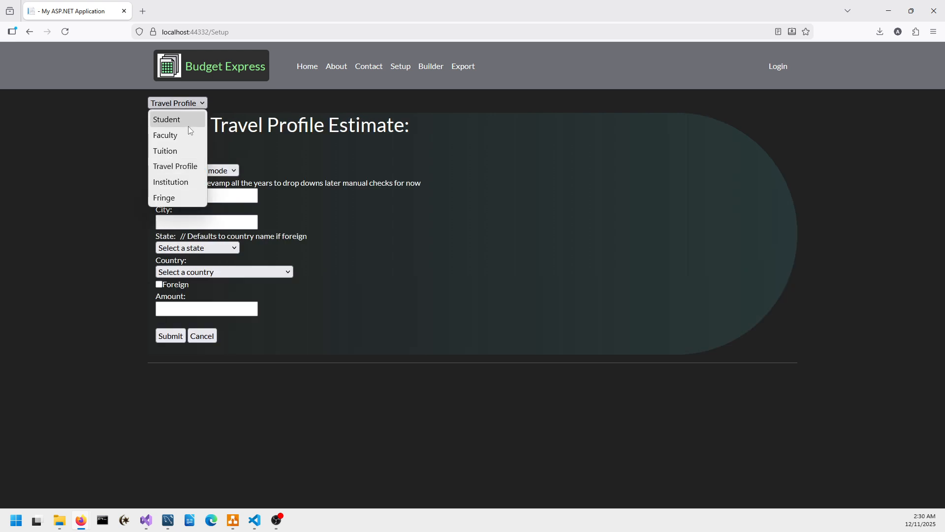
click(179, 182)
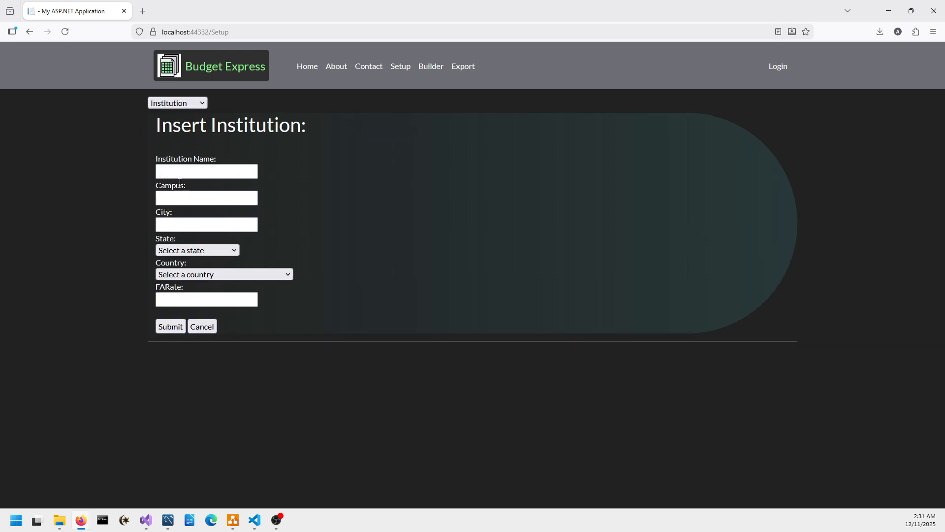
Request the Builder, view the sign-up page, and log in with the prefilled account credentials.
click(436, 72)
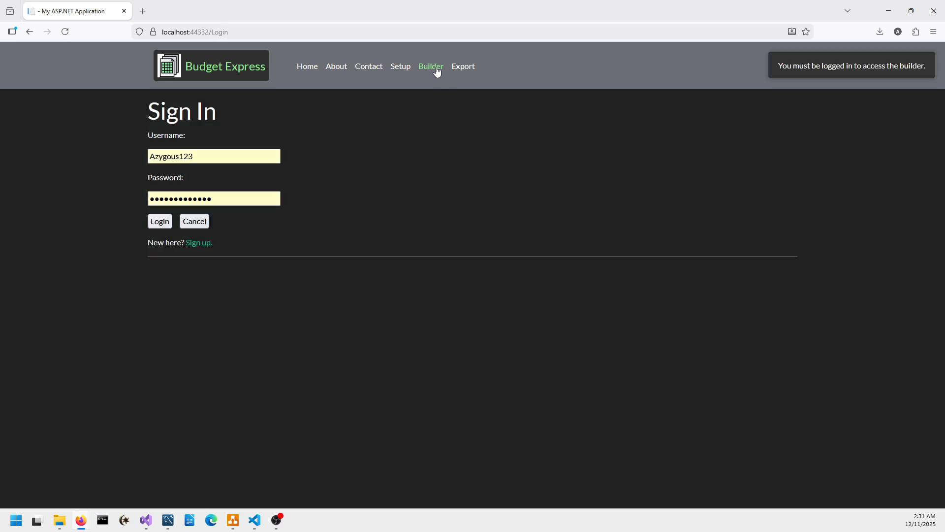
click(209, 243)
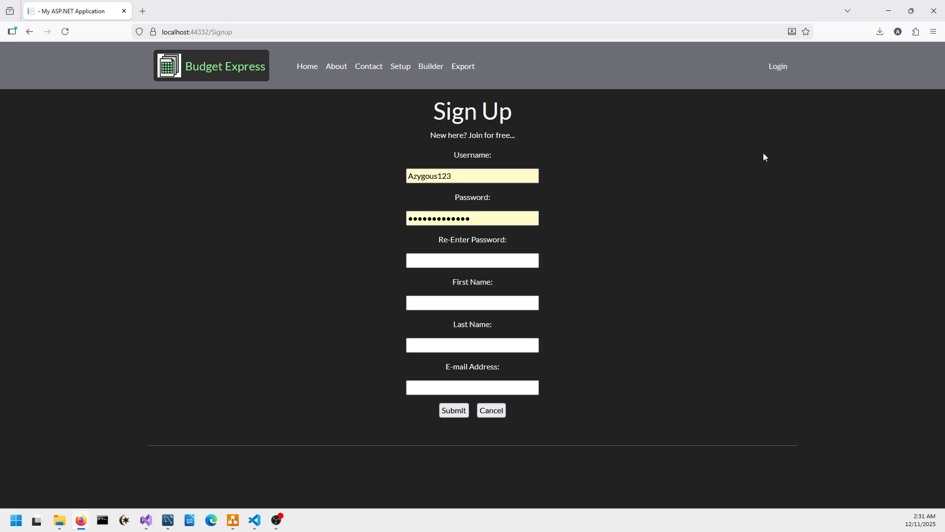
click(777, 68)
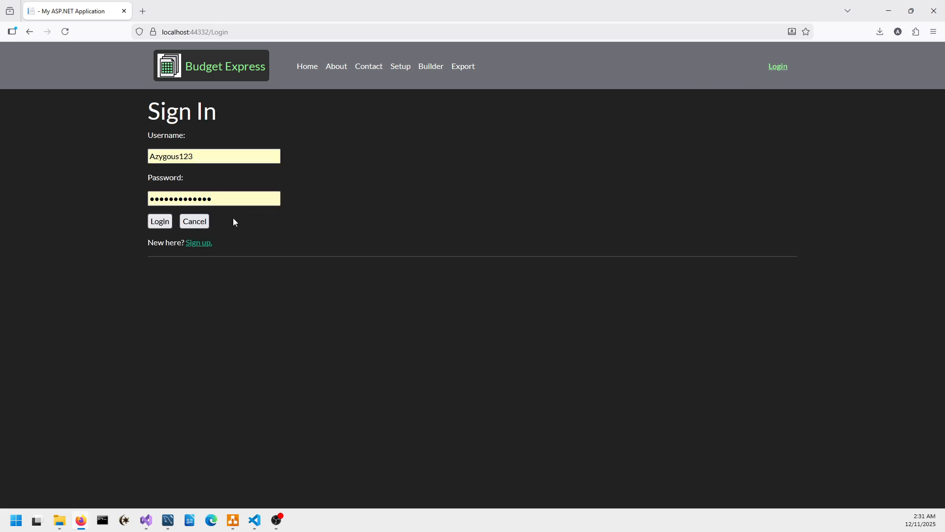
click(163, 224)
Choose the second listed PI, set the project title to Nuclear Fusion and the funding source to LLNL.
click(449, 189)
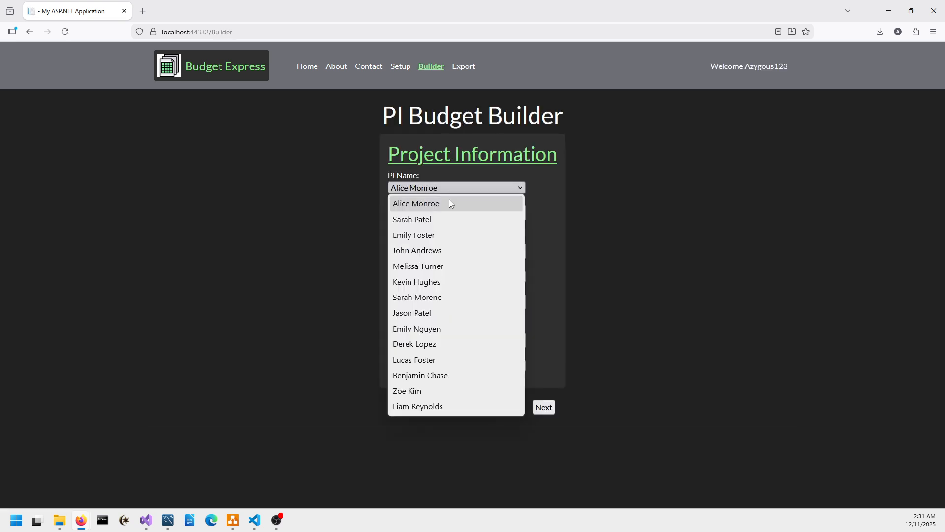
click(445, 220)
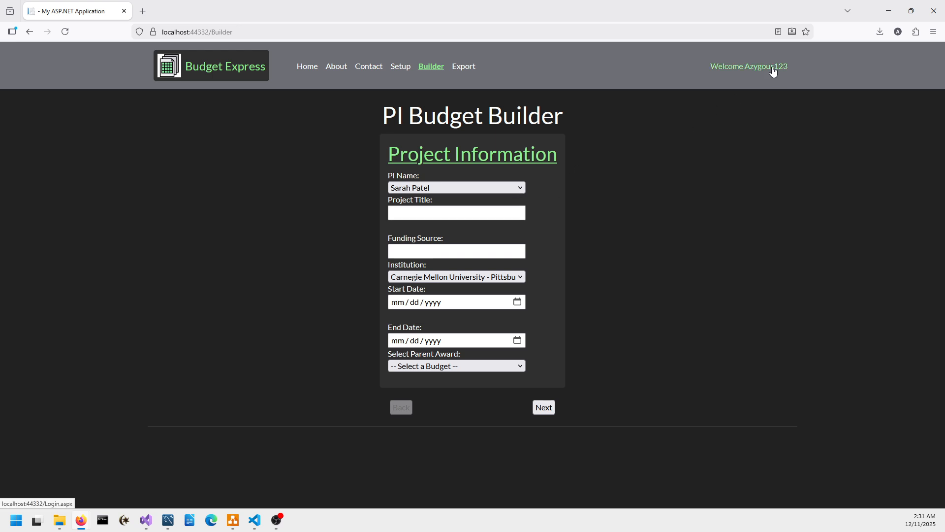
click(453, 210)
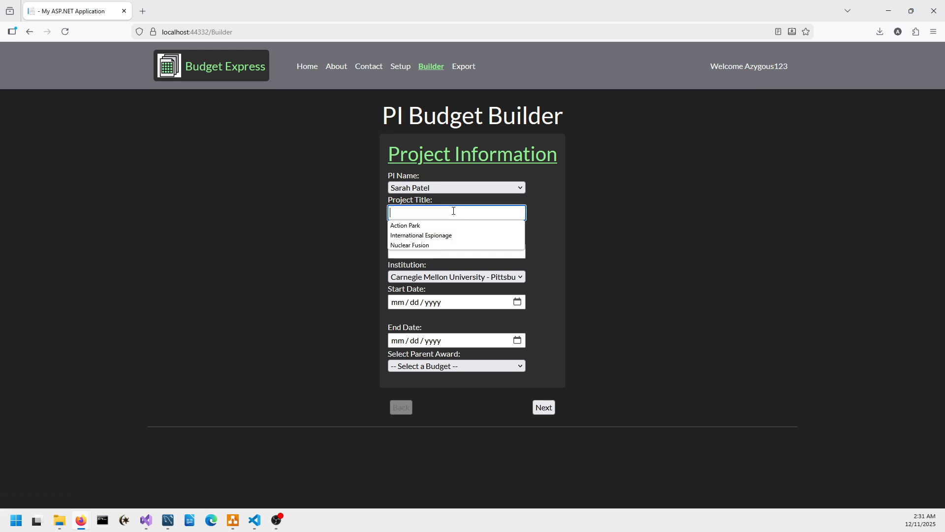
click(441, 245)
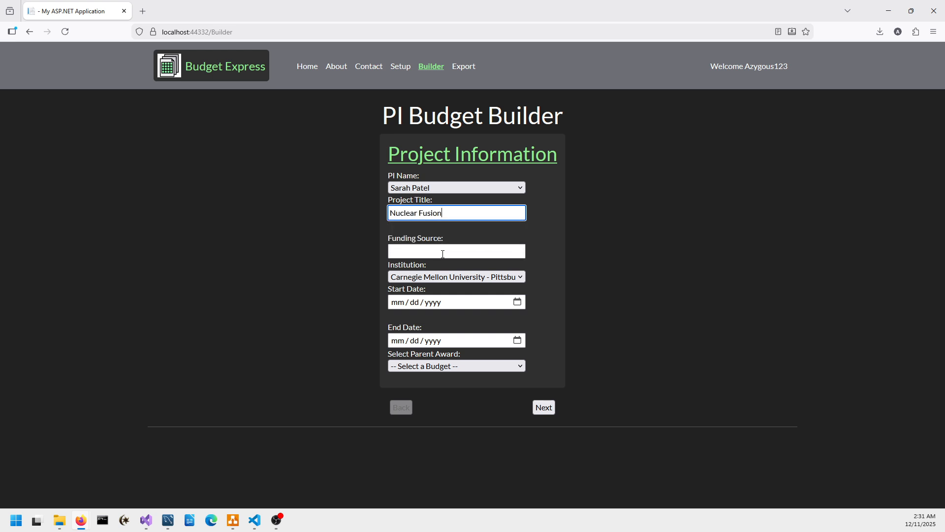
click(440, 251)
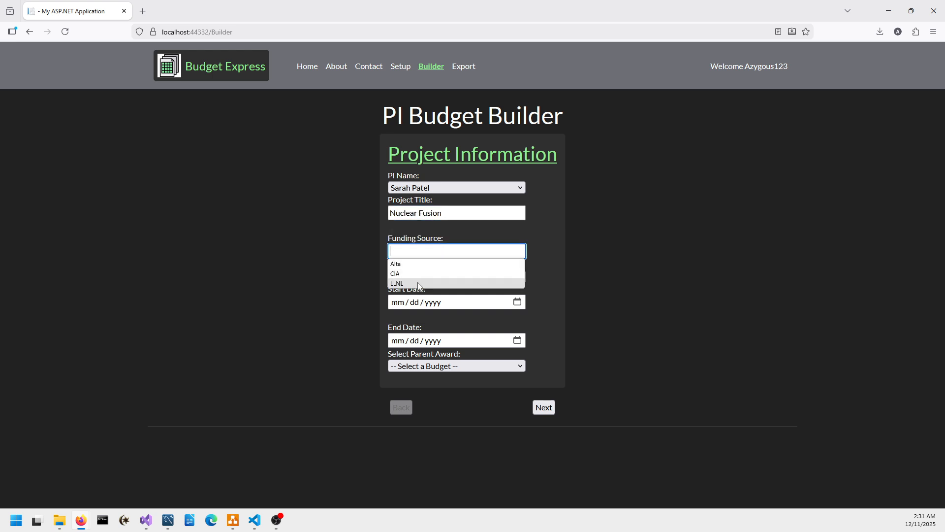
click(420, 283)
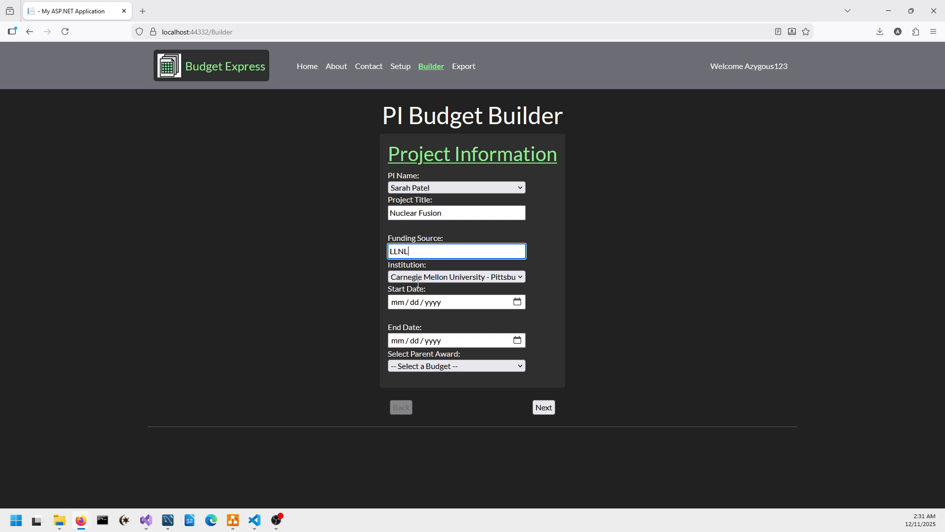
Set the project's institution to University of California, Berkeley and the start date to 12/11/2025.
click(517, 278)
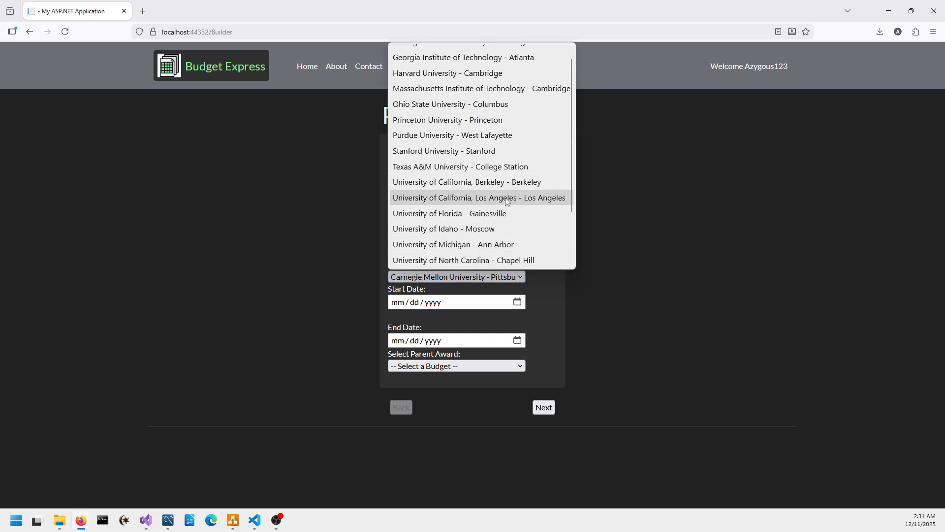
scroll(493, 199, down, 2)
click(472, 119)
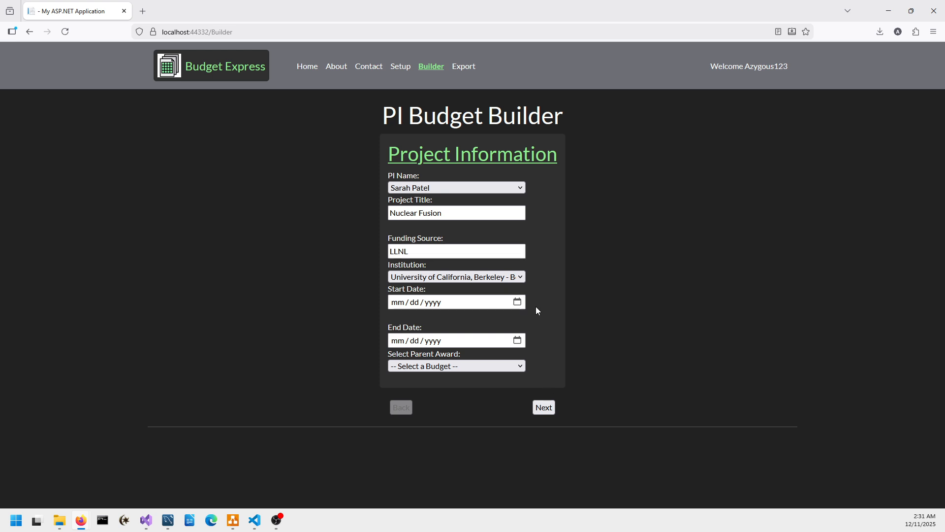
click(517, 301)
click(471, 370)
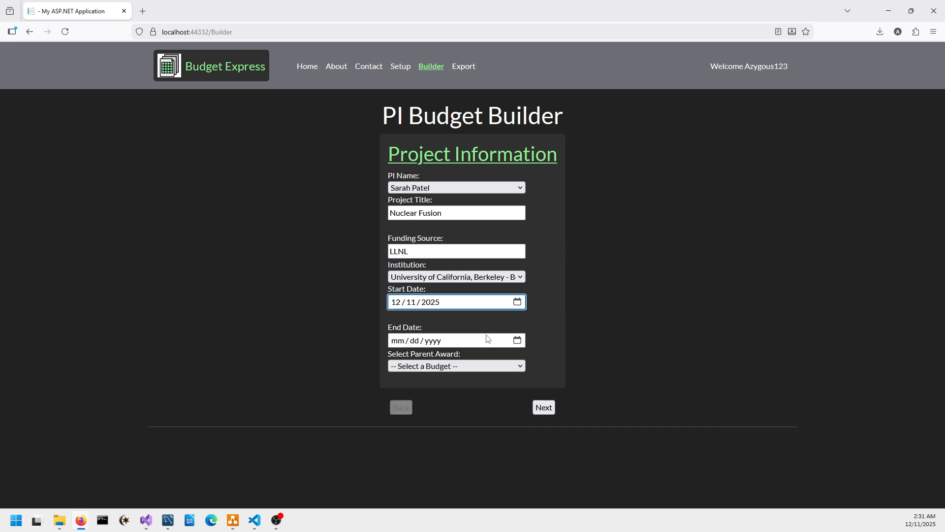
Set the project's end date to 12/11/2027 and continue to the Project Employees page.
click(517, 340)
click(443, 363)
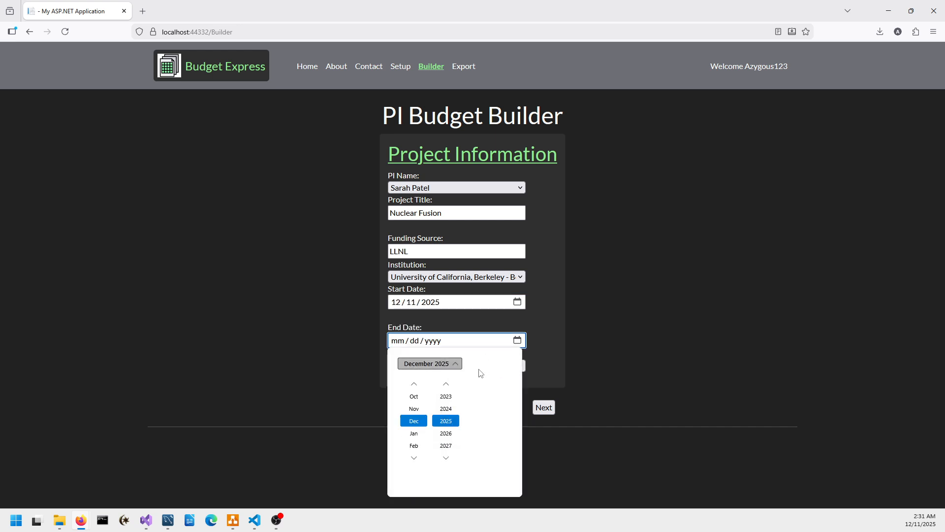
click(446, 445)
click(418, 363)
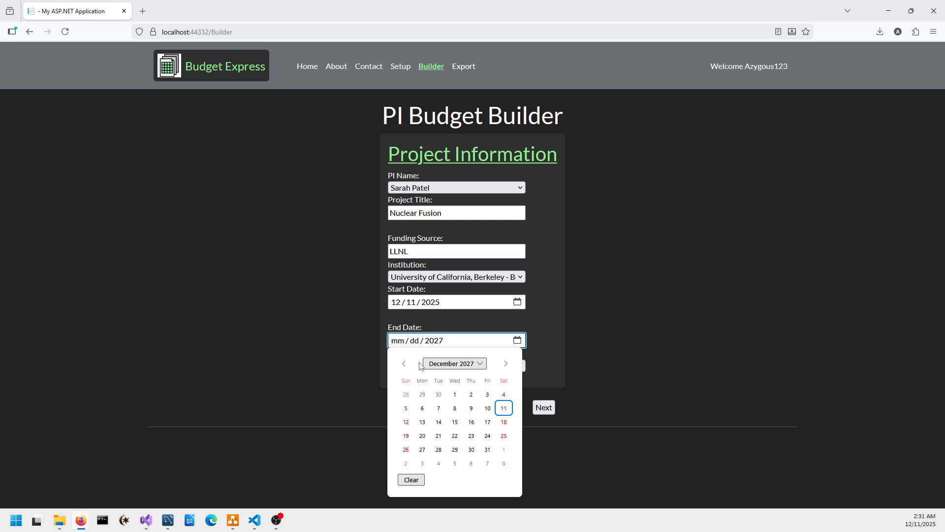
click(422, 364)
double_click(427, 366)
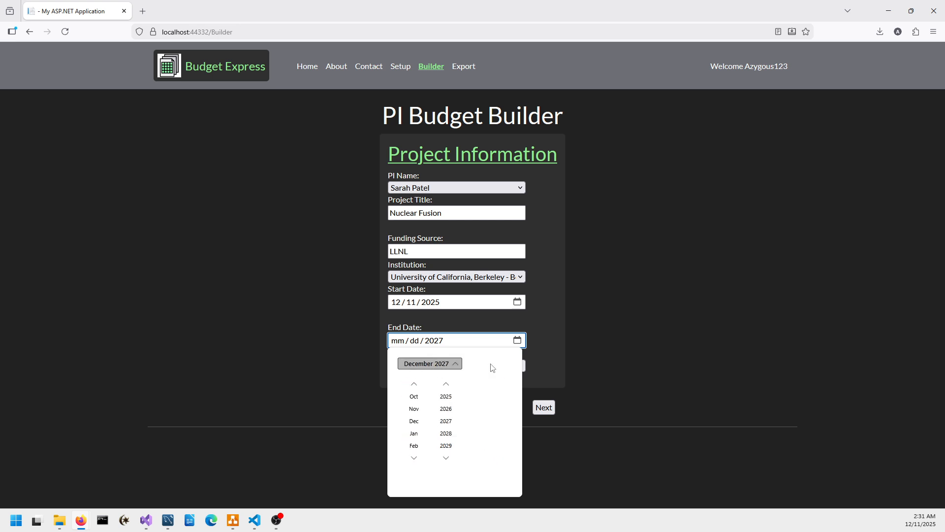
click(416, 363)
click(503, 408)
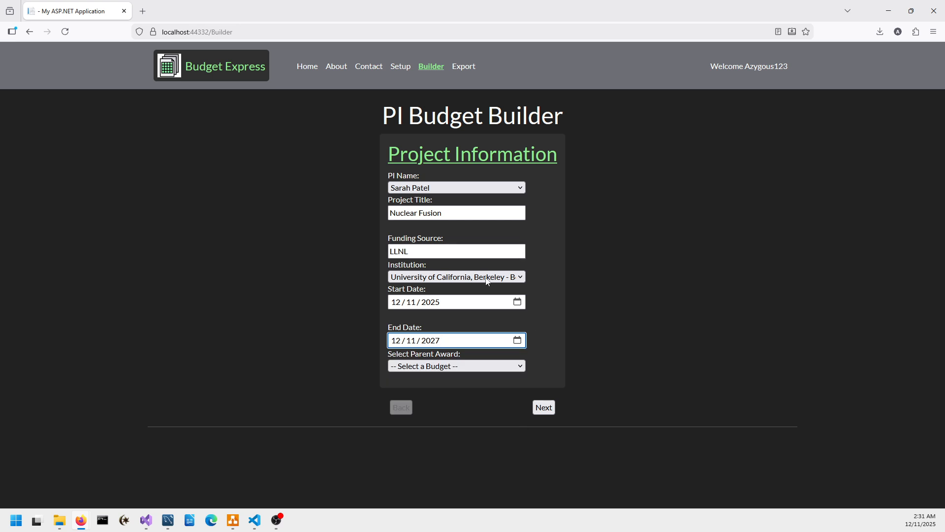
click(550, 408)
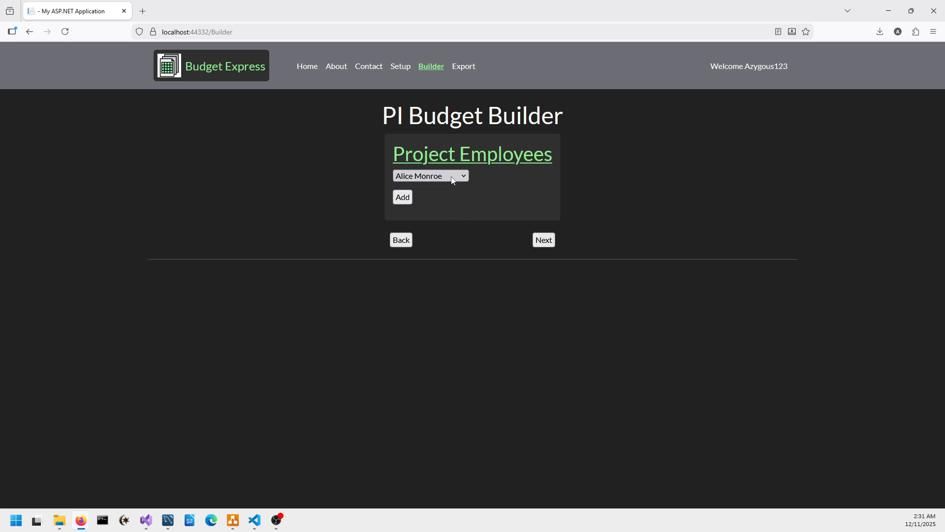
Add the third and second listed employees to the project and remove both from the employee table.
click(452, 180)
click(438, 222)
click(402, 198)
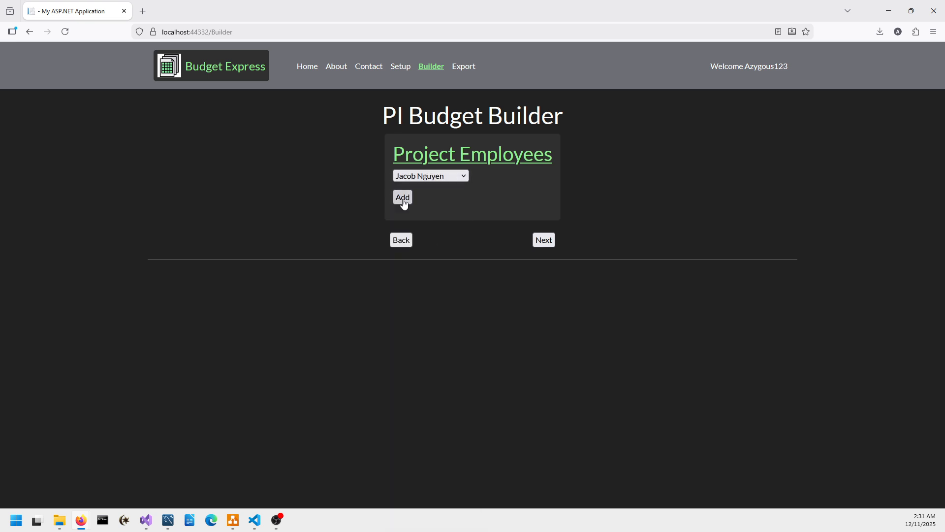
click(440, 181)
click(415, 205)
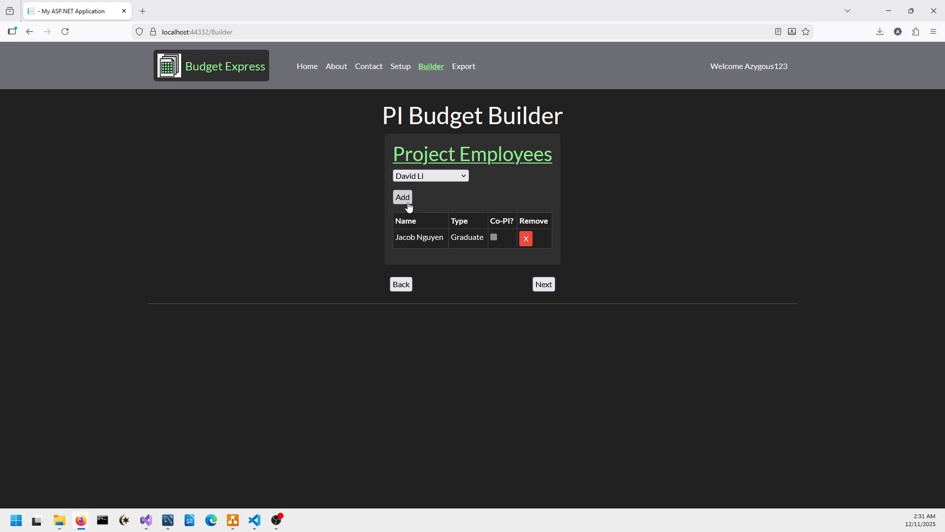
click(407, 199)
click(525, 238)
click(526, 238)
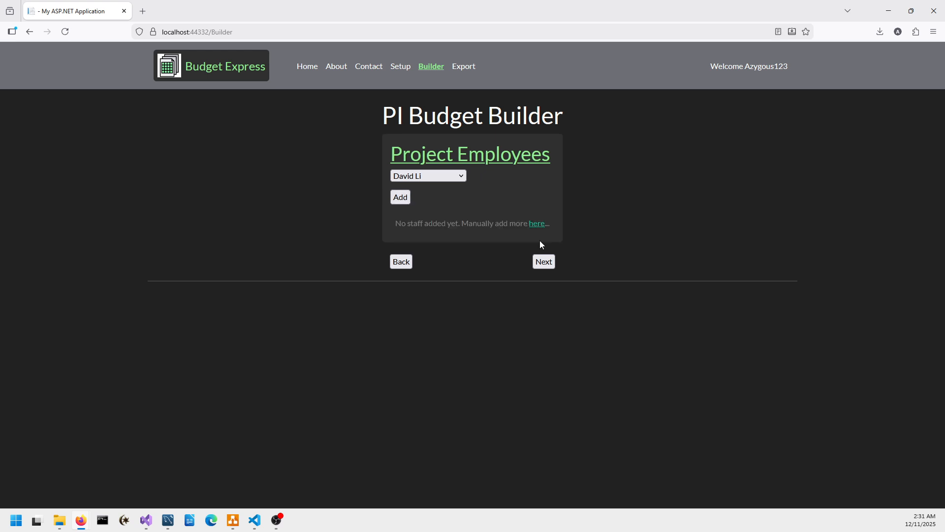
Open the link for manually adding staff in a new tab, view that page, and return to the Builder.
right_click(536, 230)
click(563, 237)
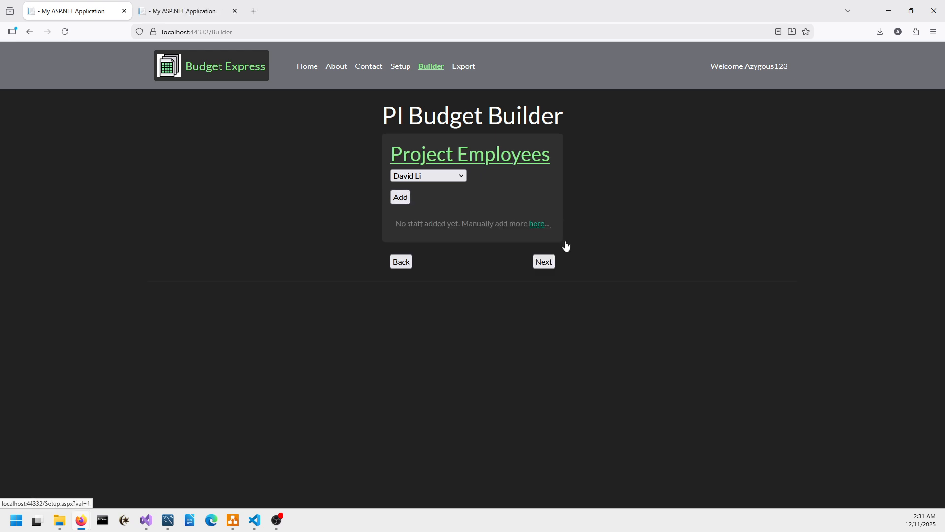
click(184, 15)
click(74, 11)
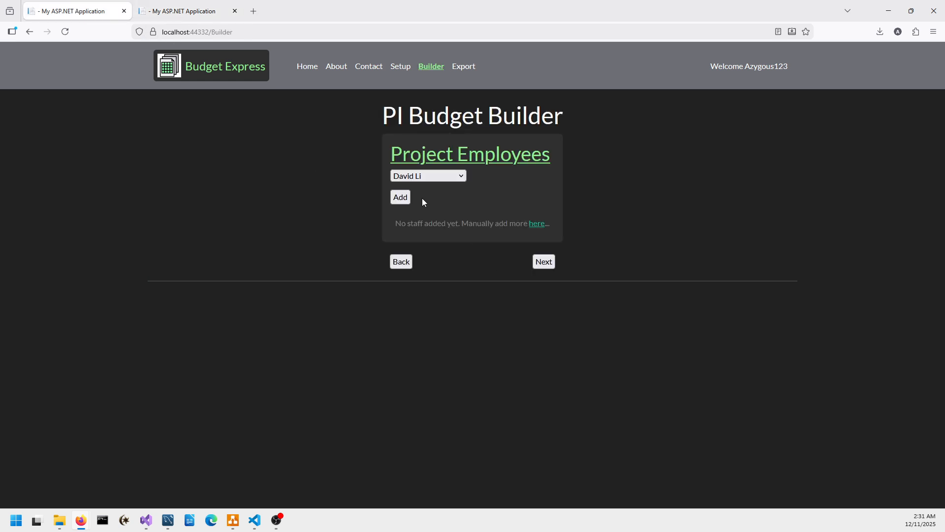
Add the first listed staff member and the graduate employee third in the list to the project employees.
click(400, 197)
click(424, 176)
click(412, 222)
click(403, 197)
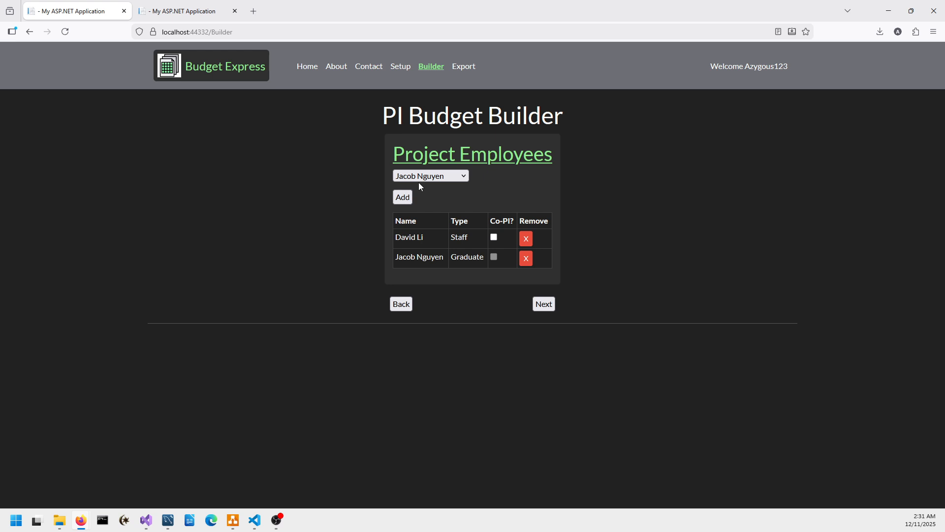
Add the faculty employee and the temp-help employee to the project and continue to the Hours page.
click(424, 178)
click(420, 282)
click(403, 197)
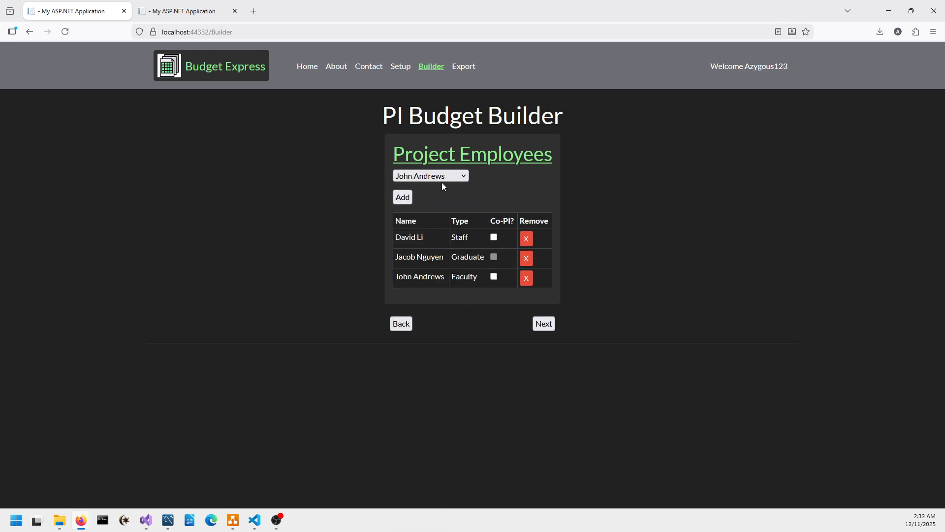
click(429, 176)
click(423, 348)
click(403, 197)
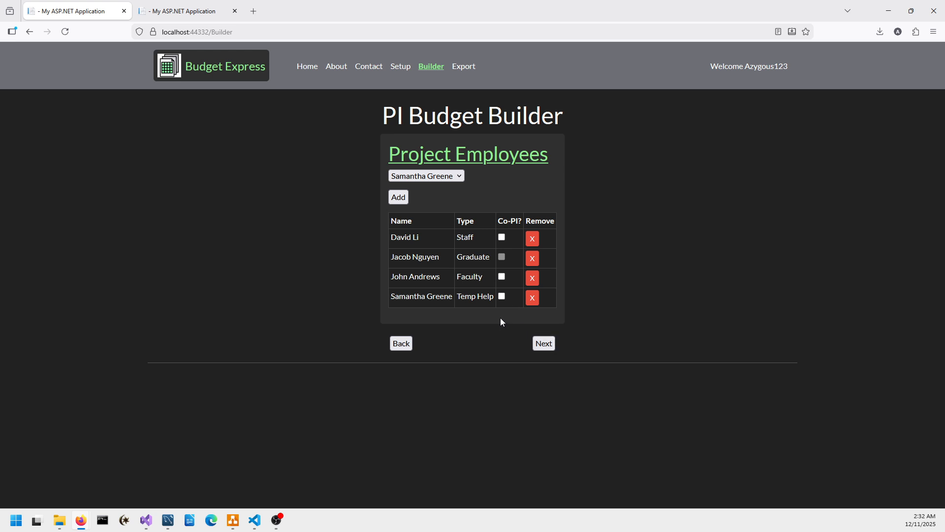
click(544, 343)
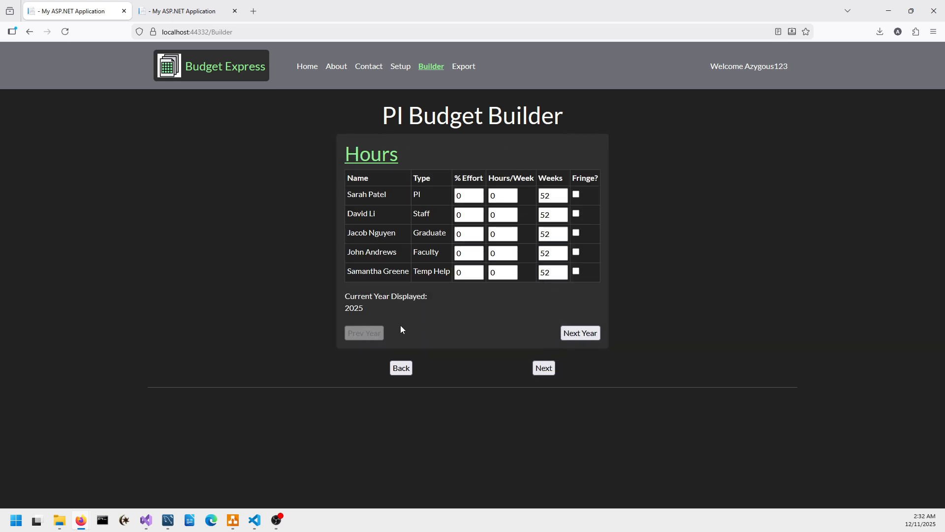
Set the 2025 % Effort to 15 for the PI, 16 for staff, 12 for graduate, 14 for faculty and 16 for temp help.
click(473, 198)
text(15)
key(Tab)
key(Tab)
key(Tab)
key(Tab)
text(16)
key(Tab)
key(Tab)
key(Tab)
key(Tab)
text(12)
key(Tab)
key(Tab)
key(Tab)
key(Tab)
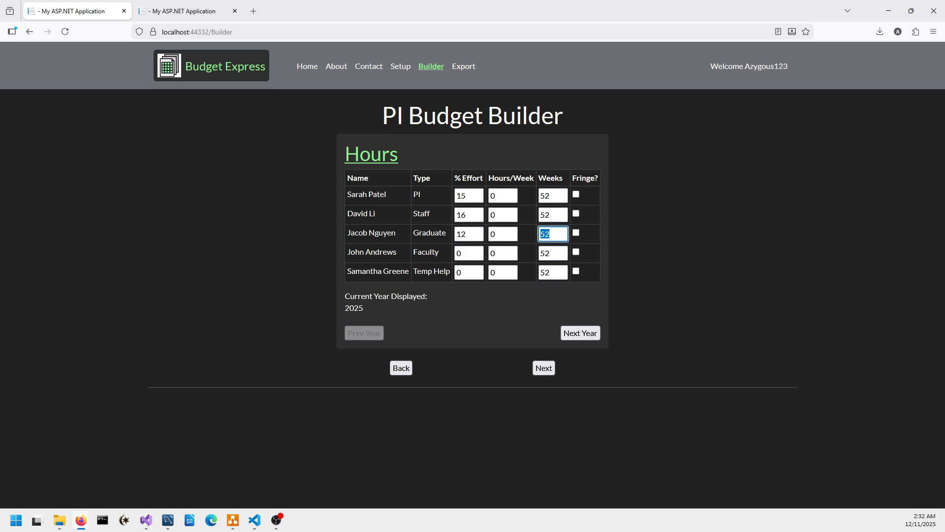
text(14)
key(Tab)
key(Tab)
key(Tab)
key(Tab)
text(16)
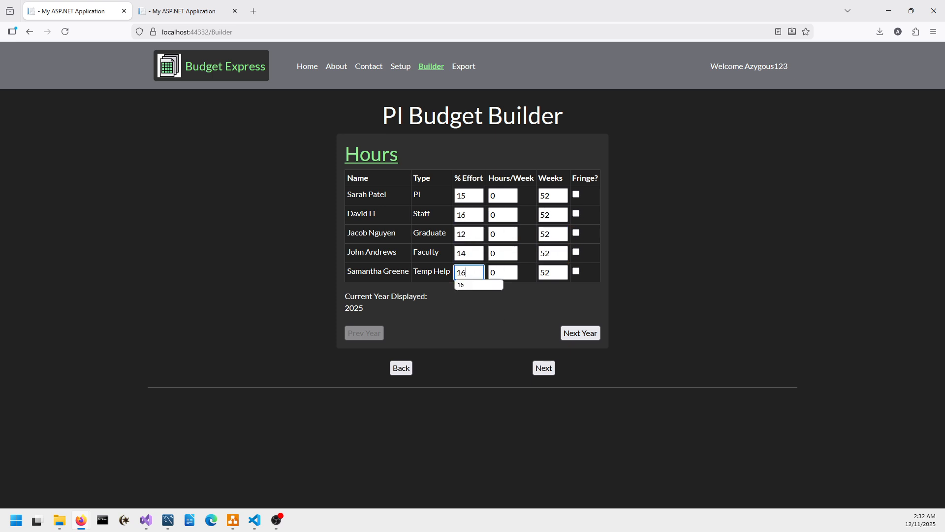
Set 2025 hours per week to 25 for PI, 24 for staff and 26 for graduate, and enable fringe for staff, graduate and faculty.
click(501, 200)
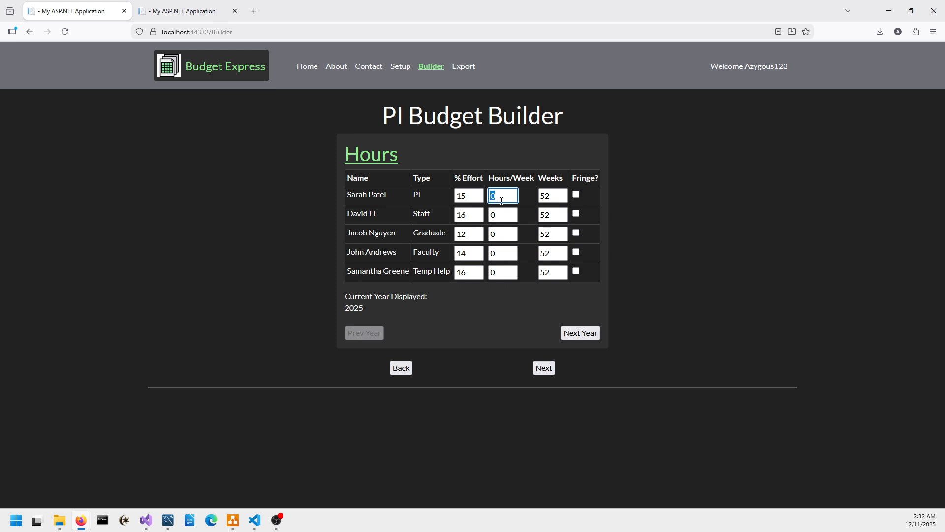
text(25)
click(503, 211)
text(24)
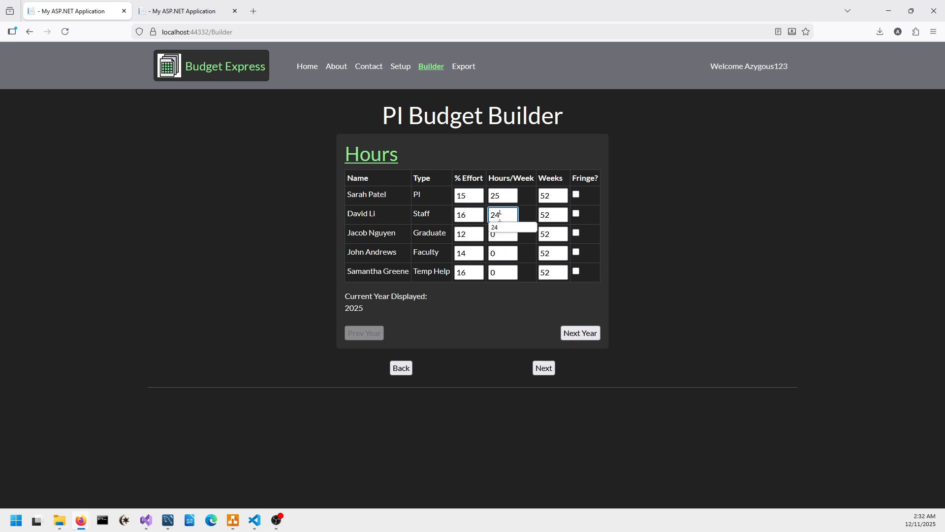
click(500, 236)
text(26)
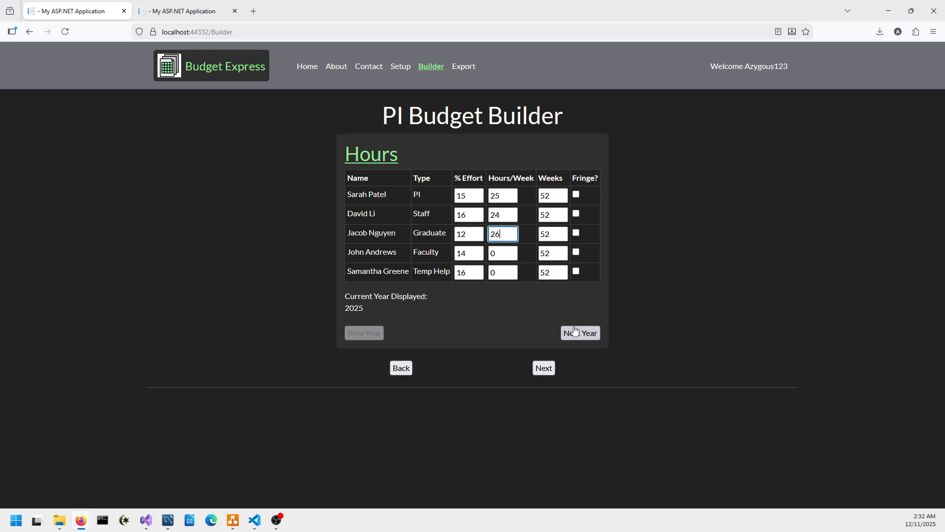
click(576, 213)
click(576, 233)
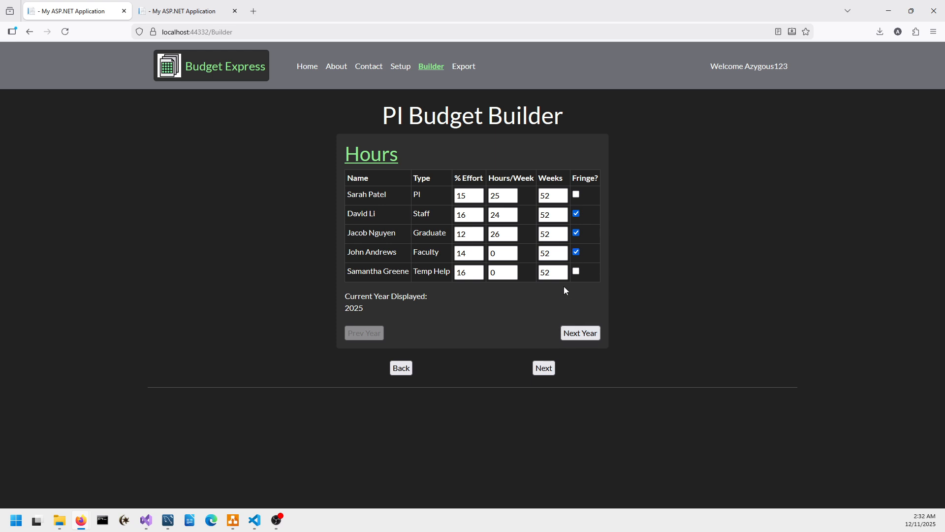
Page through the project years to 2027 and set the graduate employee's hours per week to 4.
click(587, 337)
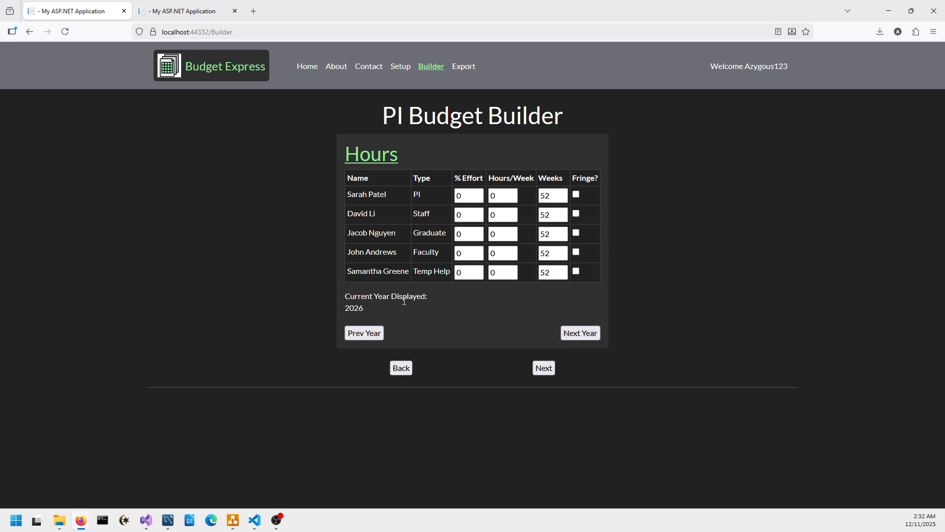
click(380, 334)
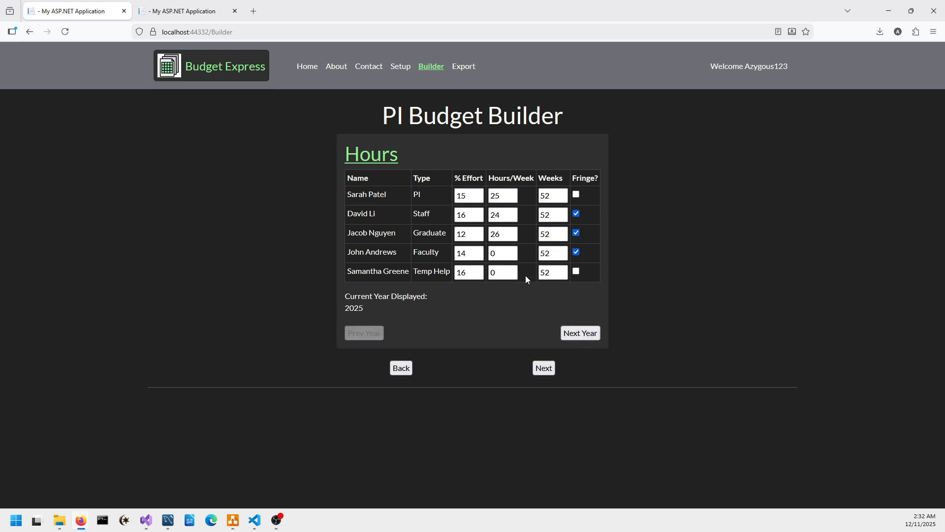
click(571, 333)
click(573, 333)
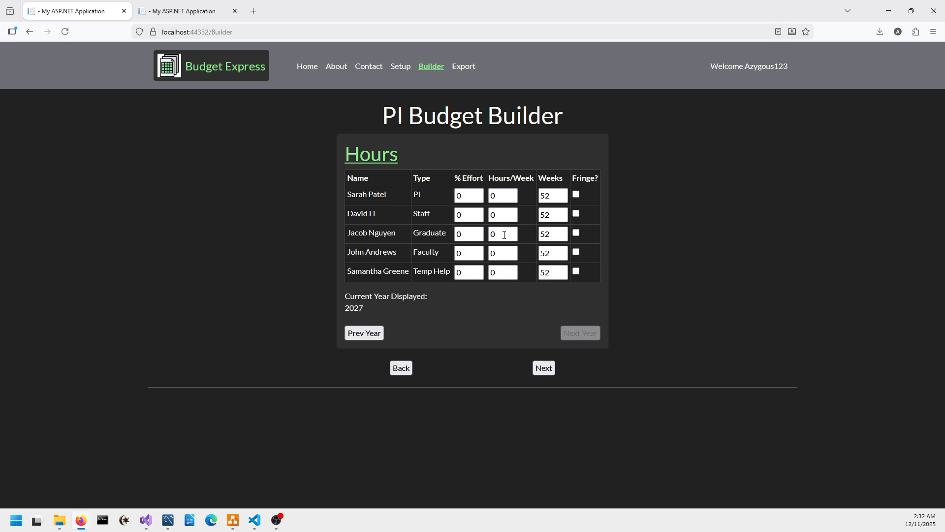
click(504, 232)
click(474, 254)
Enable fringe for the graduate employee in 2027 and continue to the Project Students page.
click(365, 333)
click(375, 332)
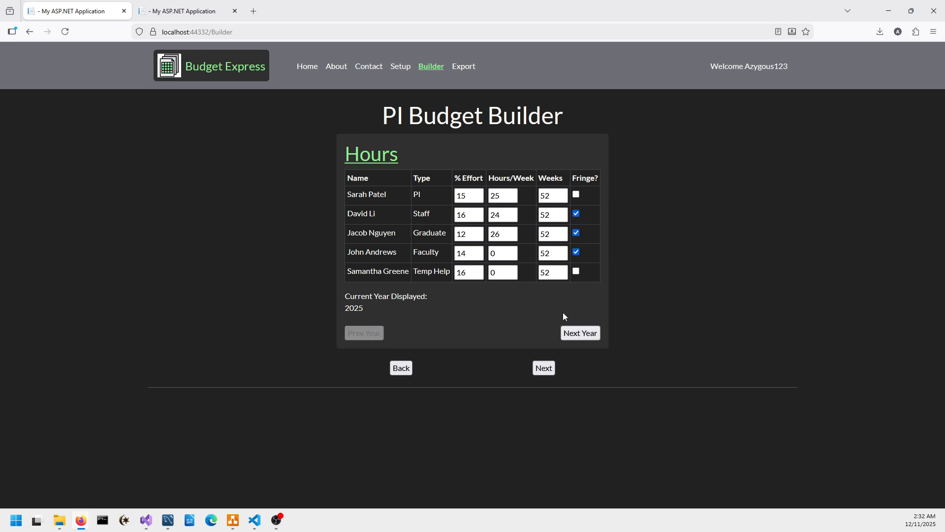
click(579, 333)
click(579, 333)
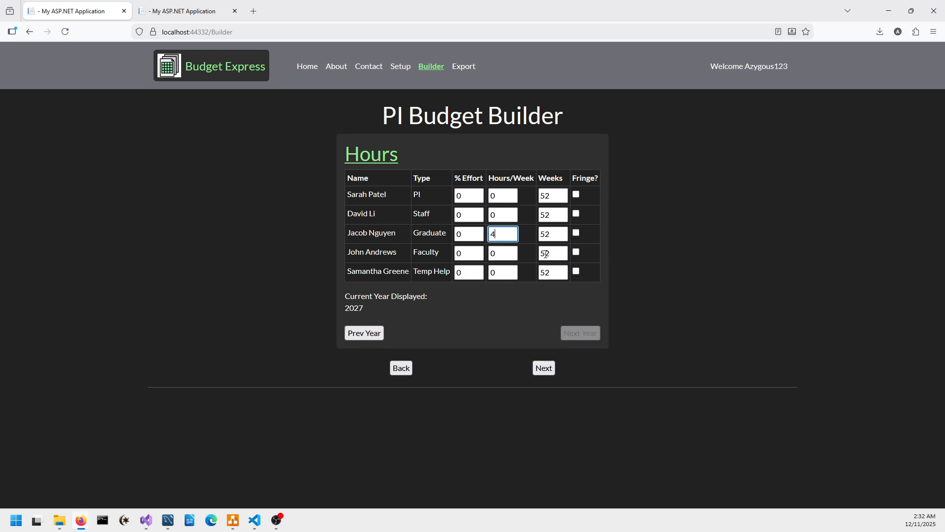
click(576, 233)
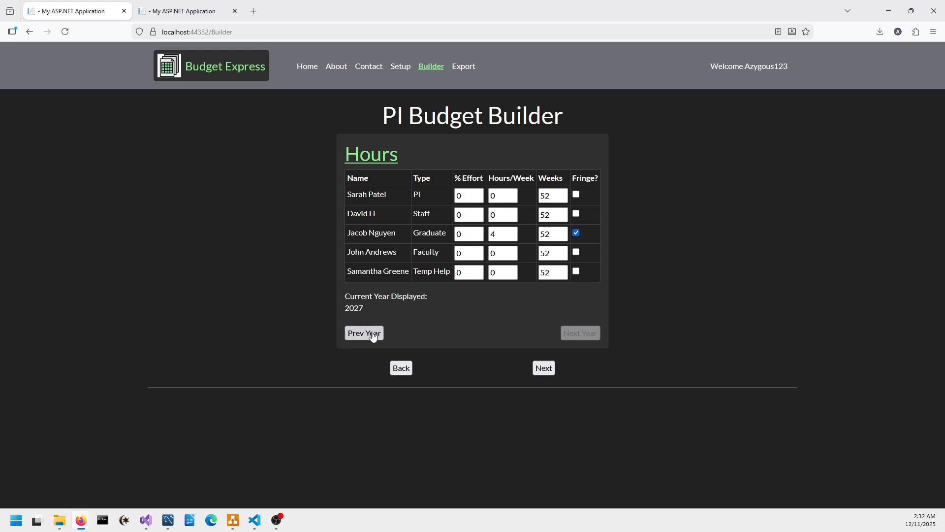
click(544, 368)
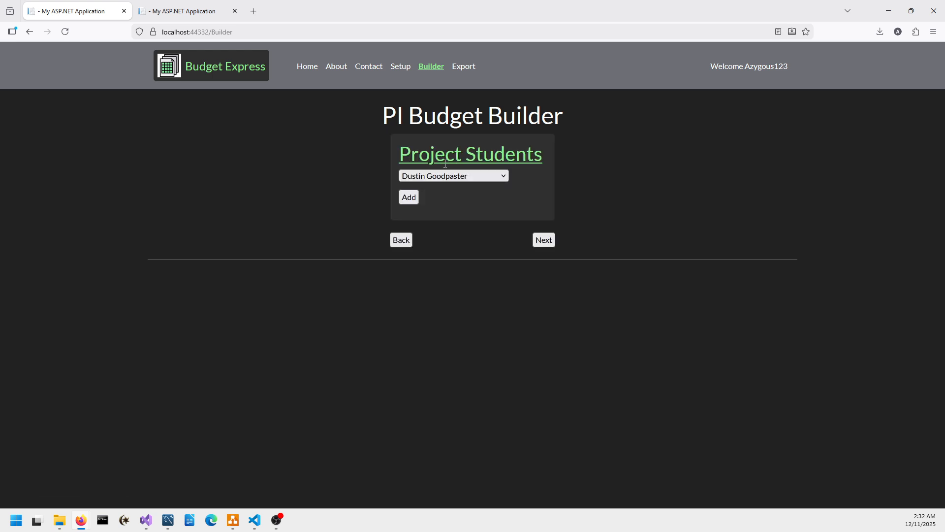
Add the first, third and last listed students to the project and continue to the Students Funding page.
click(411, 197)
click(428, 175)
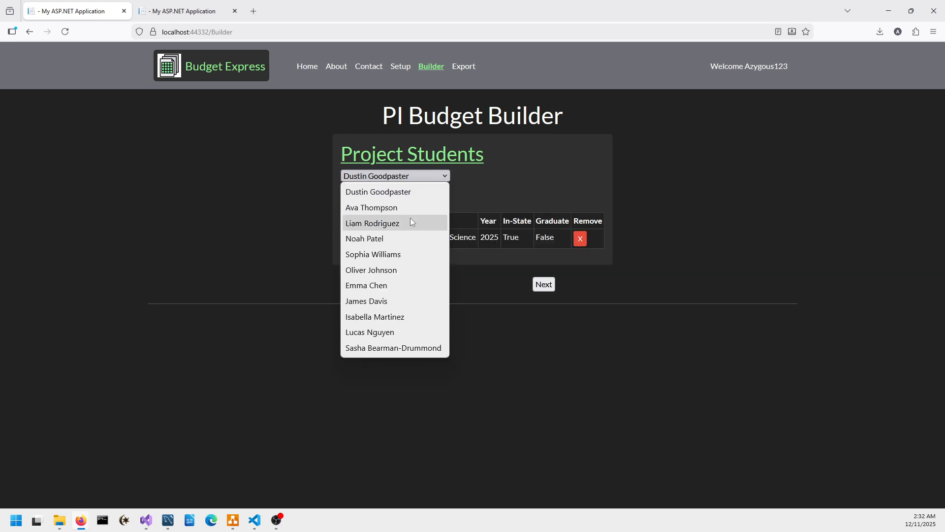
click(411, 222)
click(351, 196)
click(386, 176)
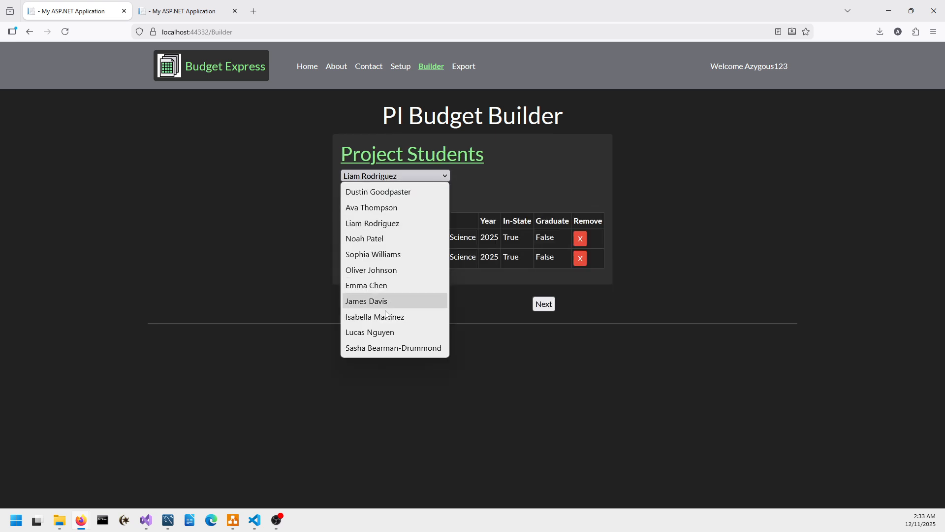
click(388, 348)
click(350, 197)
click(544, 323)
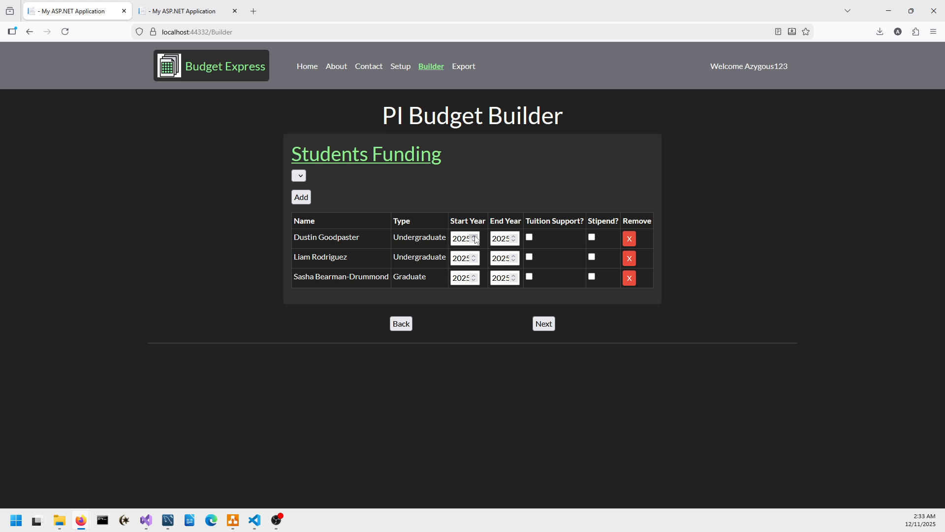
Adjust the first student's start and end years, enable the graduate student's stipend, and continue to Travel Information.
click(474, 241)
click(513, 237)
click(474, 236)
click(592, 277)
click(546, 324)
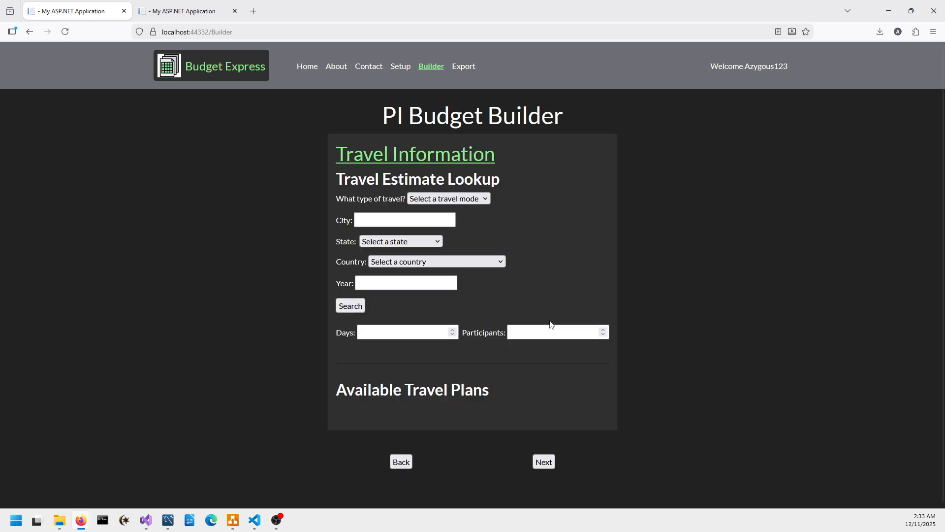
View the Other Direct Costs page, return to Travel Information and search the travel estimates for year 2025.
click(543, 462)
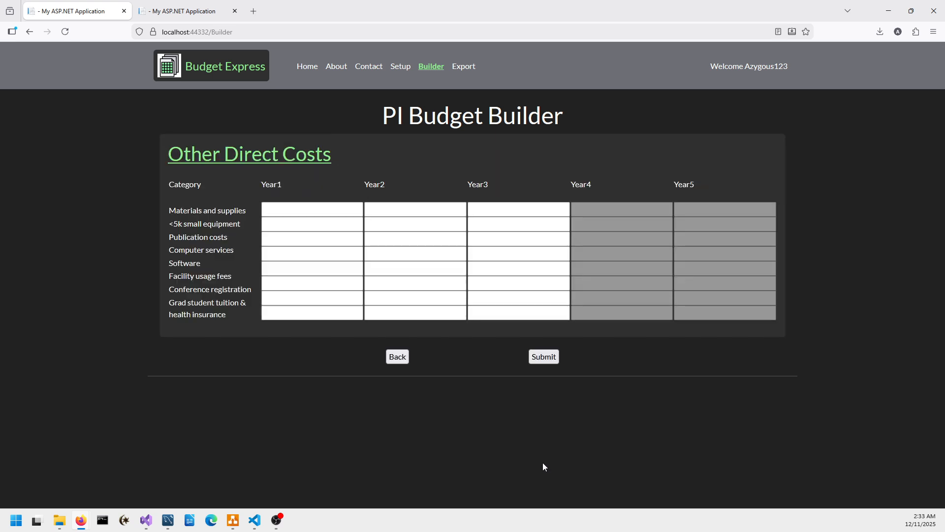
click(398, 356)
click(392, 279)
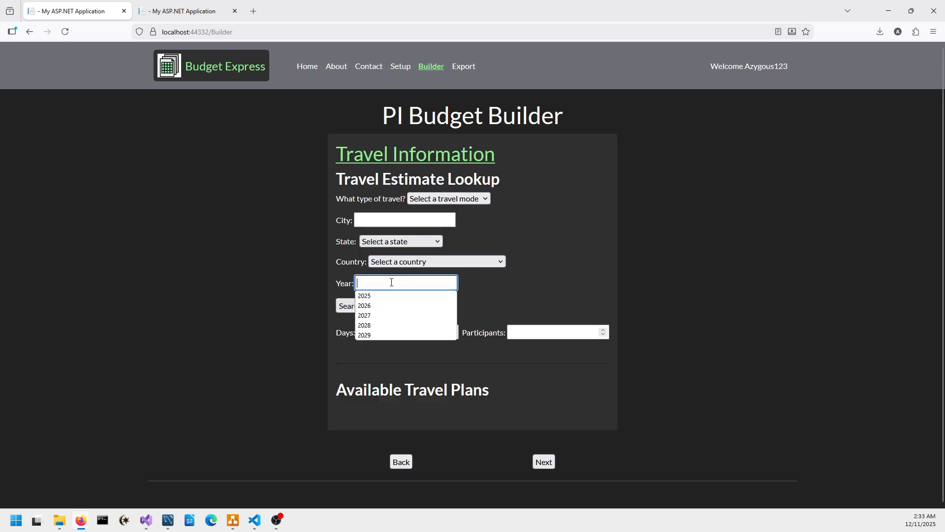
click(380, 295)
click(357, 304)
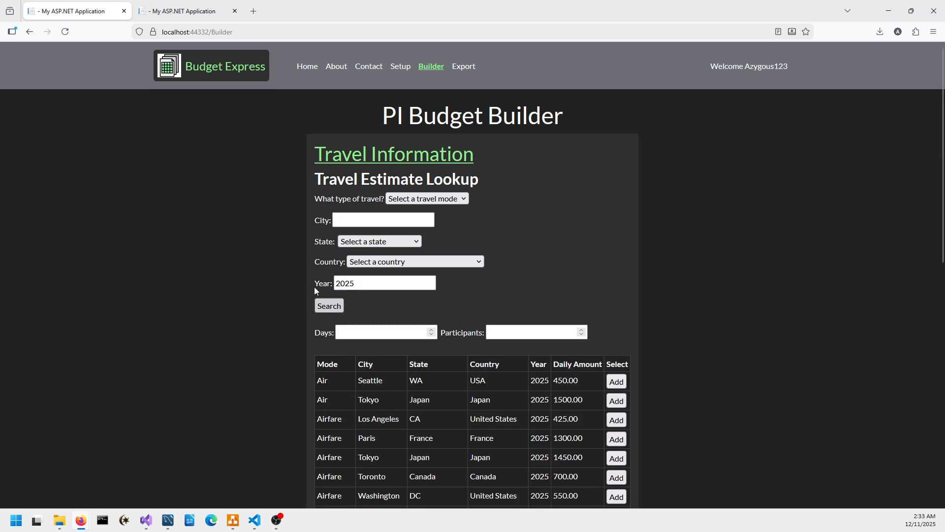
Filter the 2025 travel estimates by the Airfare travel mode.
click(356, 219)
click(486, 221)
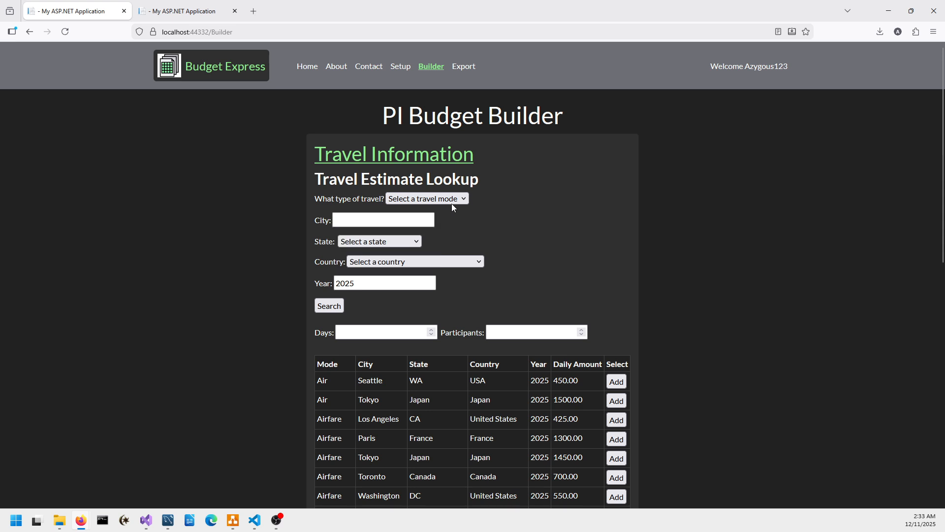
click(450, 198)
click(405, 229)
click(337, 306)
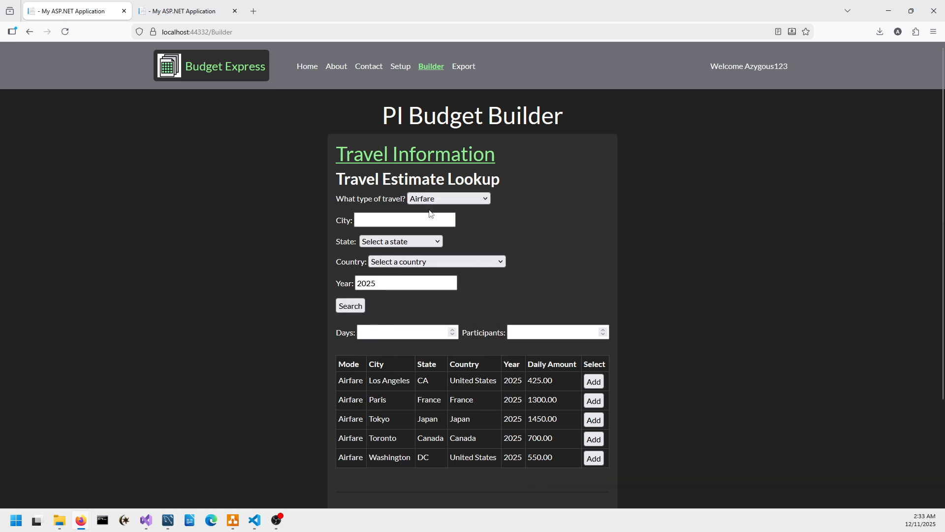
Clear the travel mode filter, search the 2025 travel estimates again and look through the list.
click(463, 198)
click(433, 213)
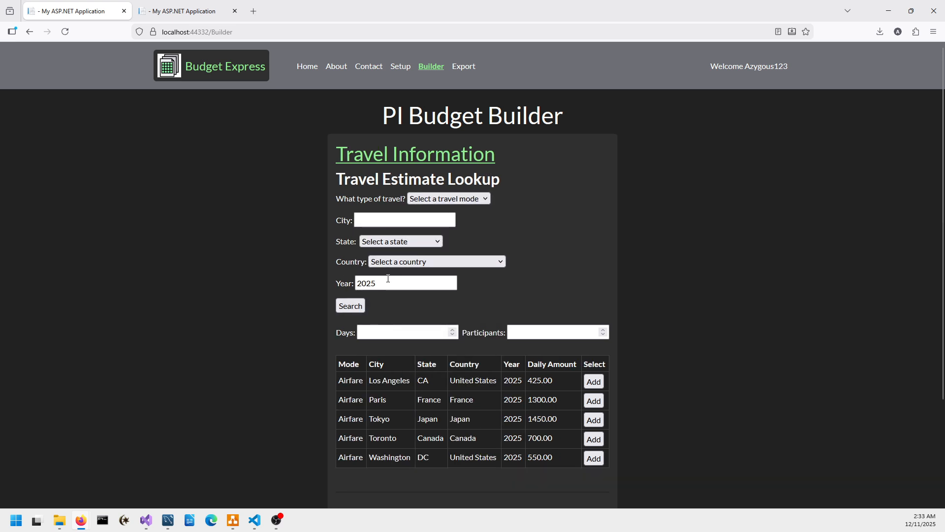
click(361, 306)
scroll(507, 367, down, 2)
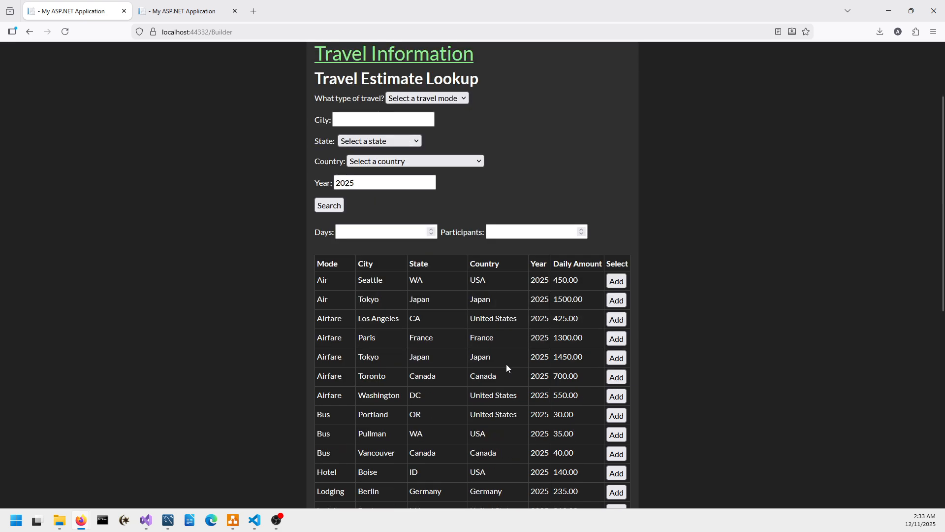
scroll(492, 271, down, 6)
scroll(438, 260, up, 7)
Clear the year filter, search again and look through the travel estimates for all years.
click(363, 230)
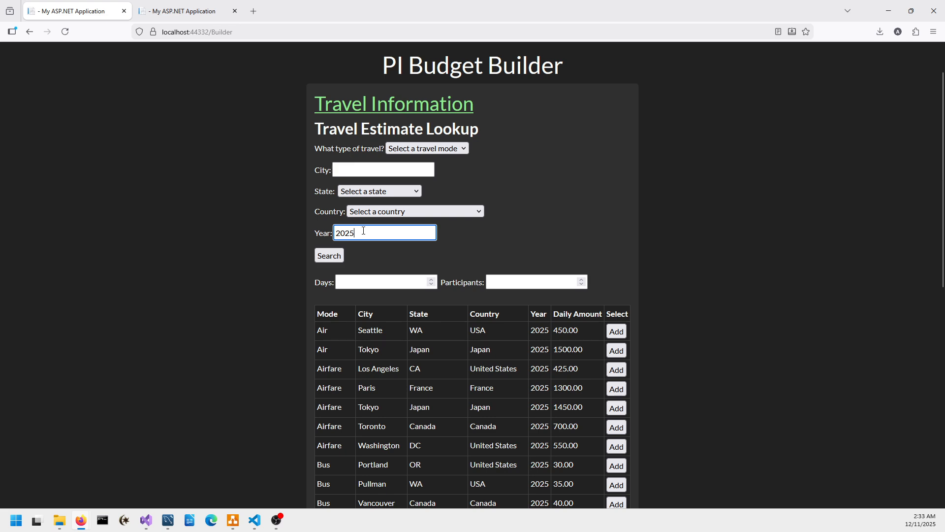
key(BackSpace)
key(BackSpace)
key(BackSpace)
click(326, 259)
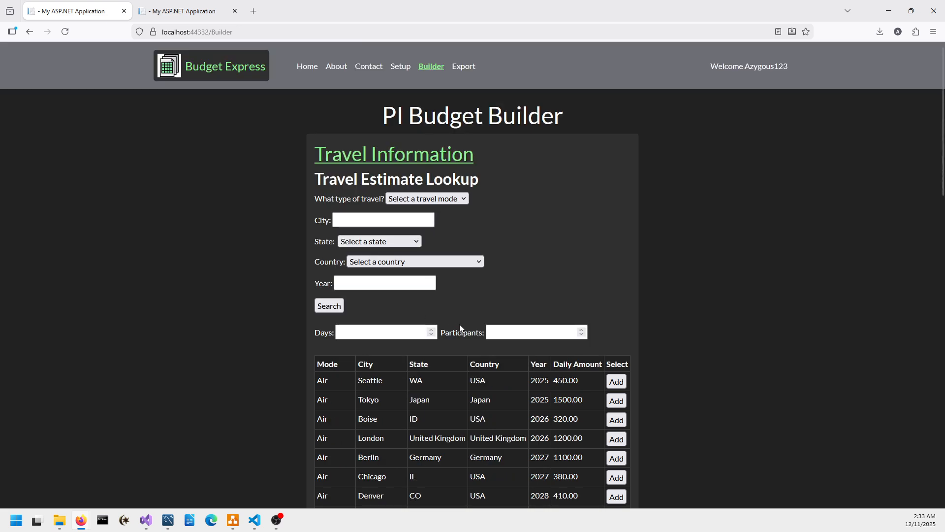
scroll(461, 324, down, 6)
scroll(460, 320, down, 6)
scroll(459, 317, up, 10)
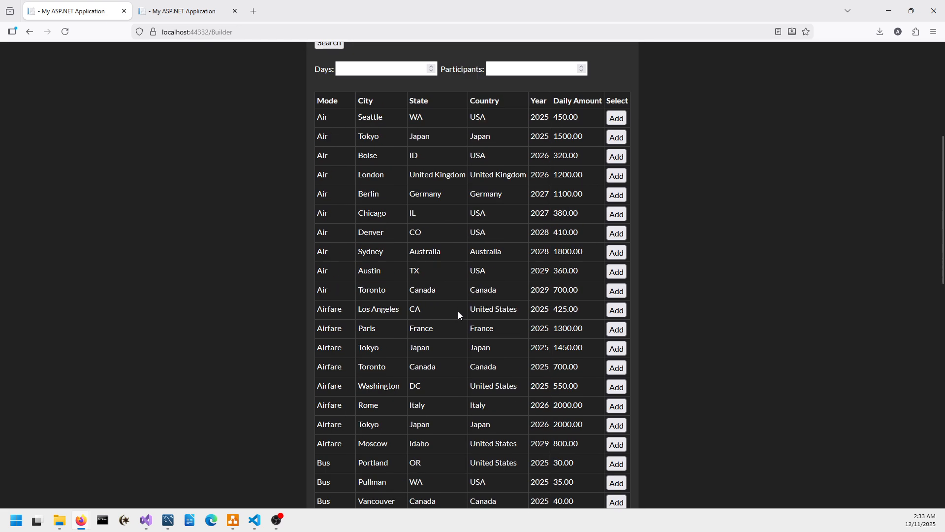
scroll(451, 325, down, 5)
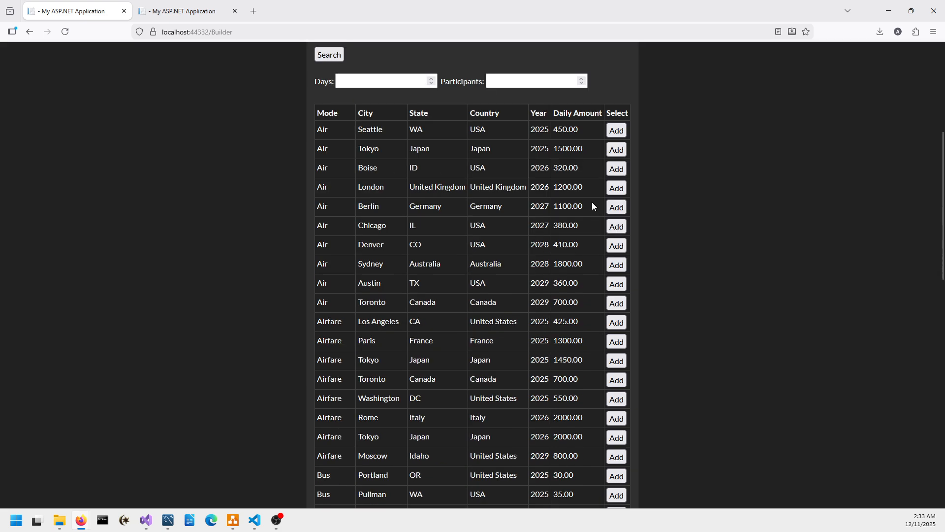
scroll(345, 105, up, 2)
Search the travel estimates for year 2025 and add the Los Angeles airfare entry to the travel plans.
click(355, 131)
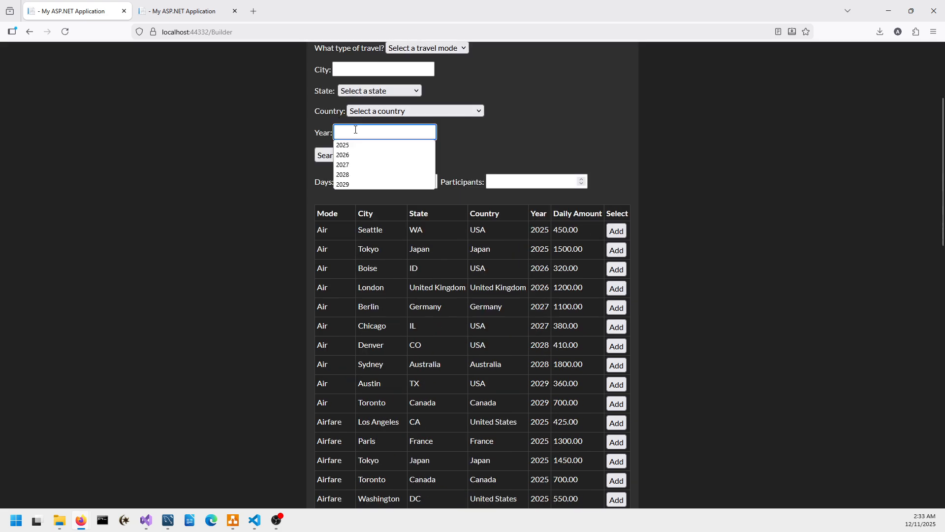
text(20)
click(344, 145)
scroll(547, 342, down, 4)
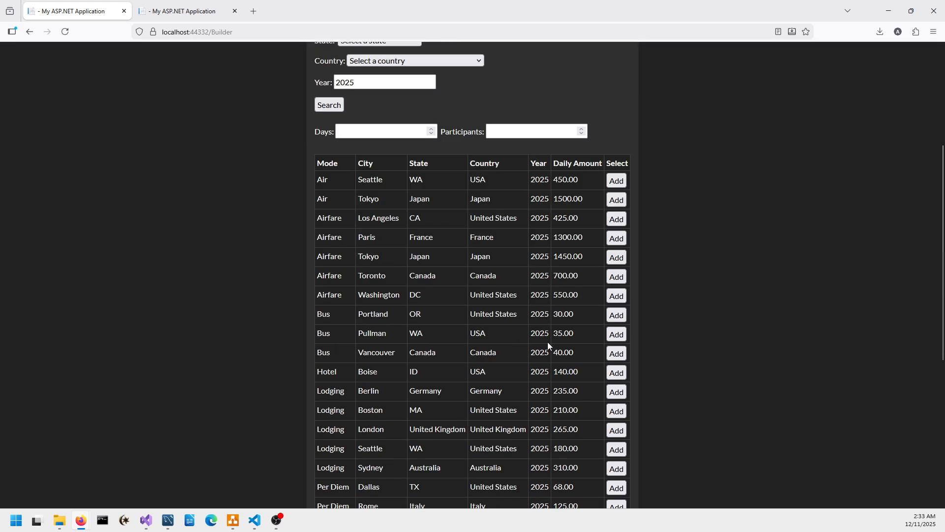
click(614, 217)
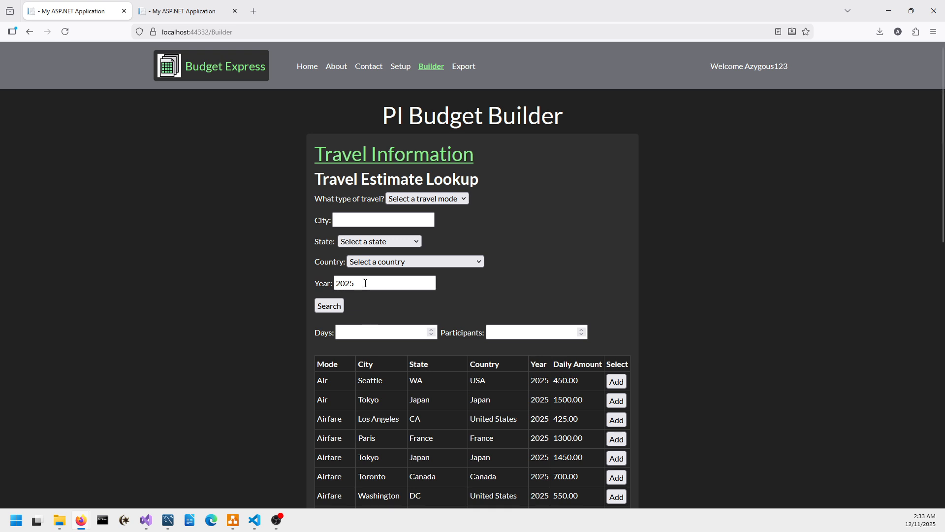
Search the travel estimates for year 2026 and add the Boise air, London, Rome, Tokyo, Boise bus and Seattle hotel entries to the travel plans.
click(364, 281)
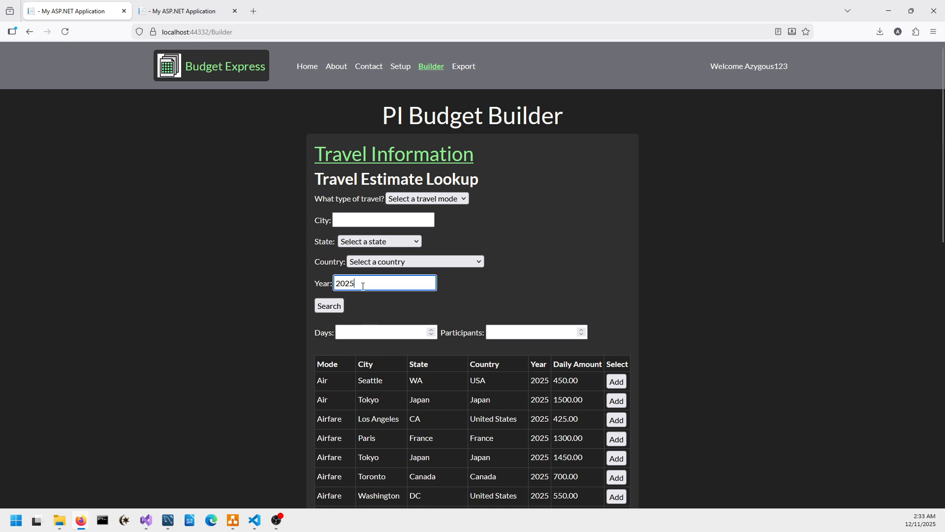
key(BackSpace)
text(6)
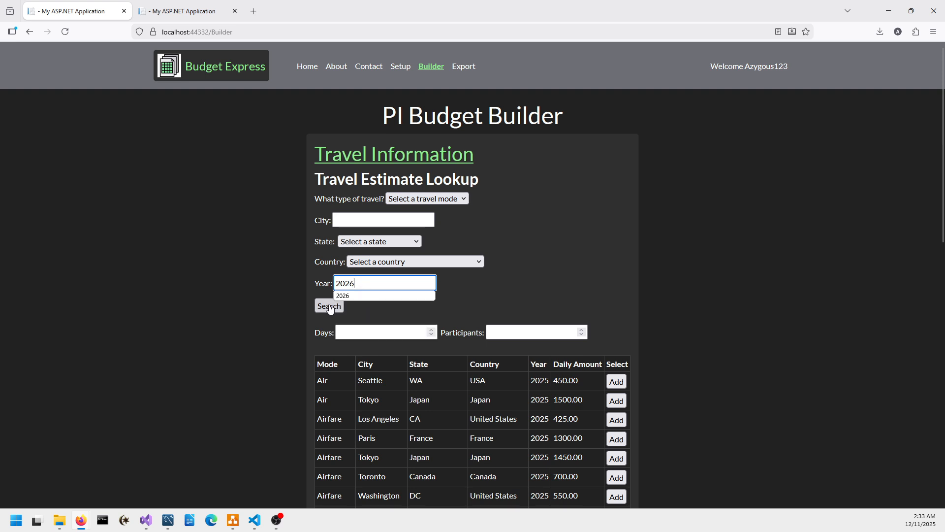
key(Return)
click(608, 420)
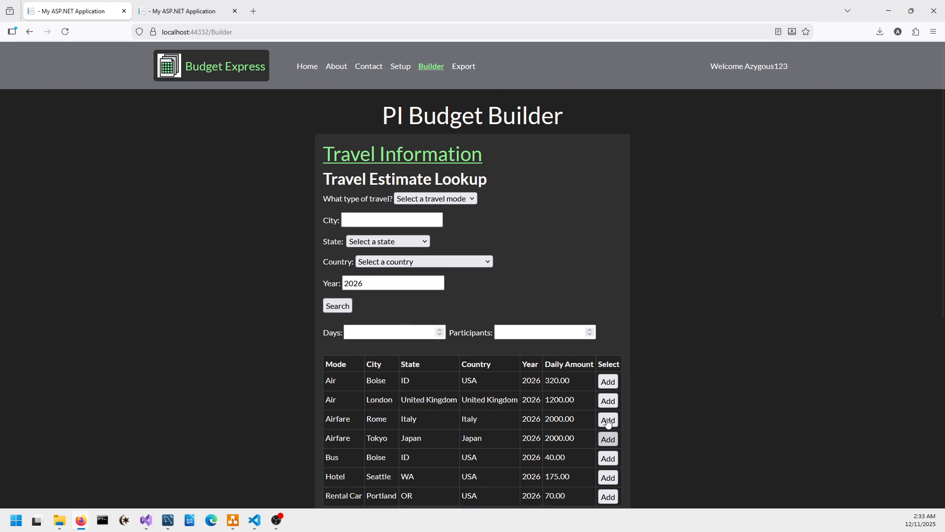
click(611, 459)
click(612, 477)
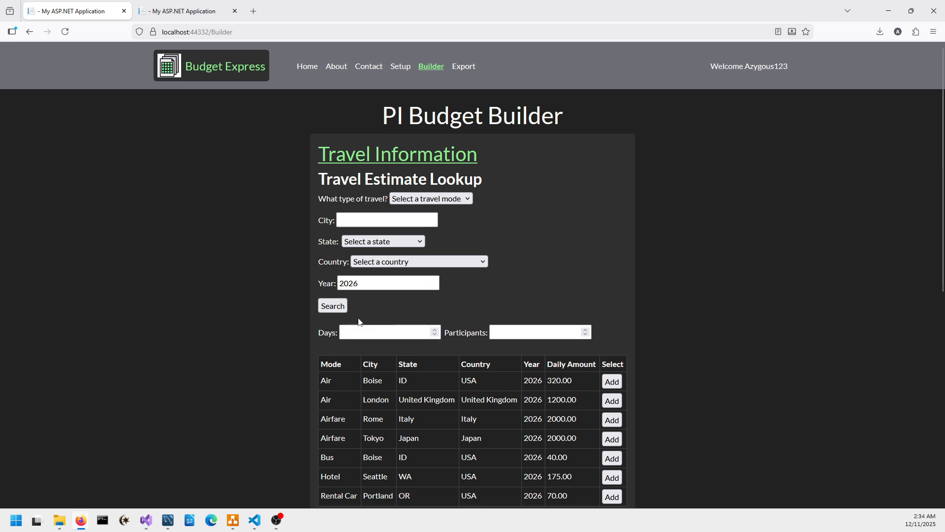
Search the travel estimates for year 2027 and add the Berlin, Chicago, Portland, Boston, San Francisco and Salt Lake City entries to the travel plans.
click(373, 285)
key(BackSpace)
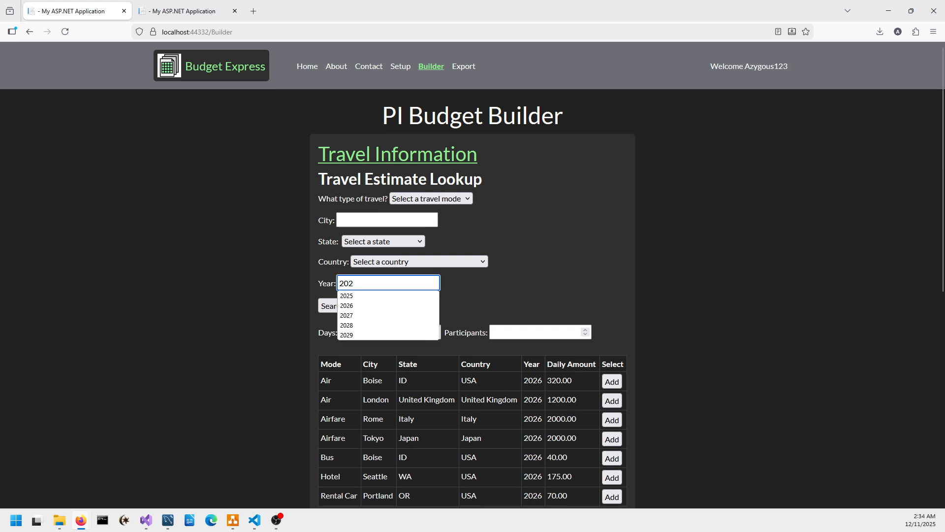
text(7)
click(332, 306)
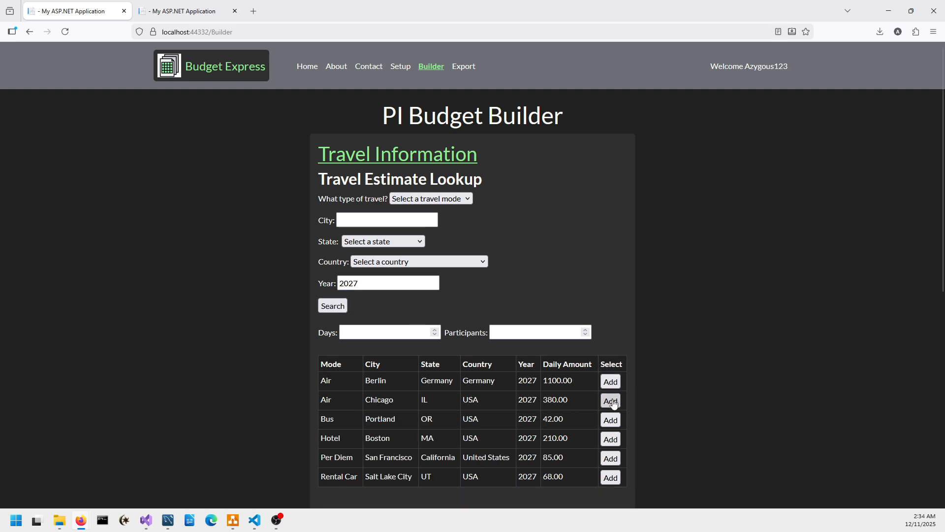
click(614, 404)
click(612, 424)
click(615, 441)
click(615, 460)
click(615, 478)
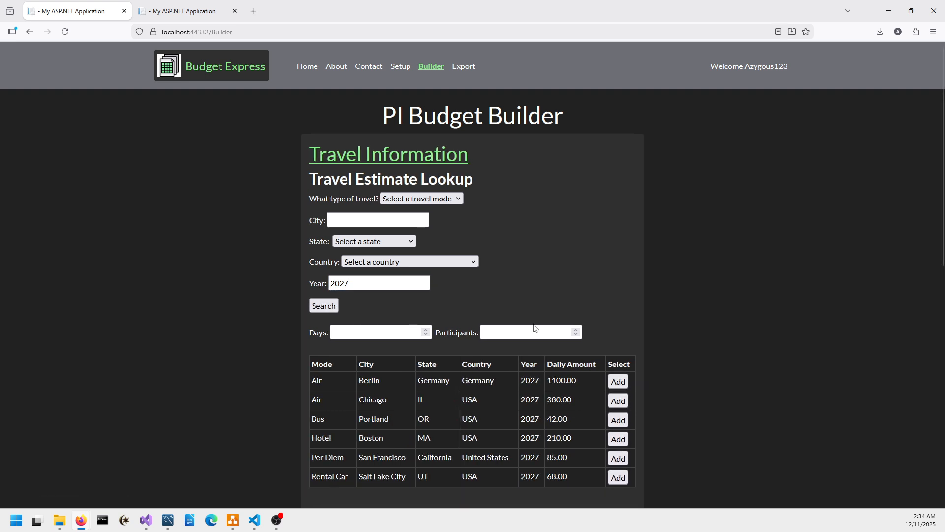
Remove the 2027 Berlin air entry from the available travel plans and continue to Other Direct Costs.
scroll(527, 281, down, 7)
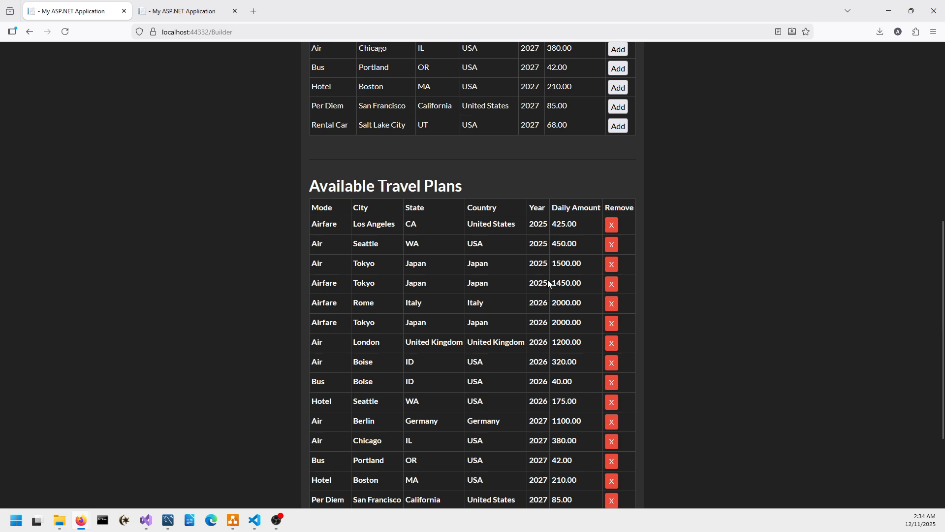
scroll(515, 238, down, 3)
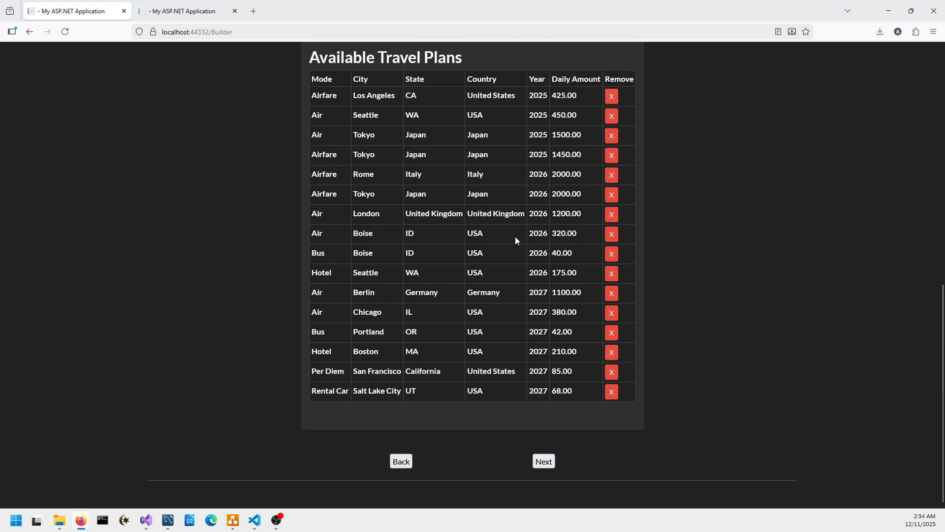
click(610, 296)
scroll(554, 368, down, 4)
scroll(553, 369, down, 5)
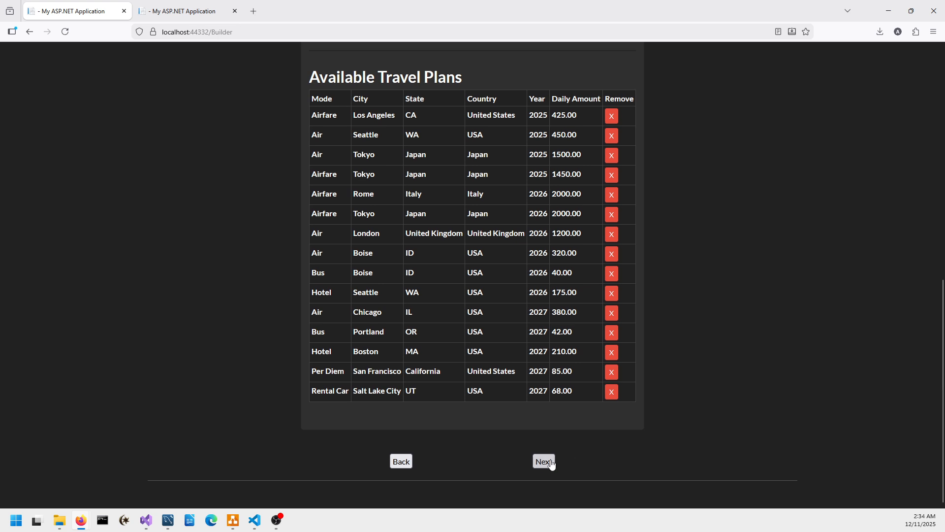
click(543, 461)
Enter the Year1 direct costs: materials and supplies 1255, publication costs 365, software 438 and conference registration 4536.
click(310, 210)
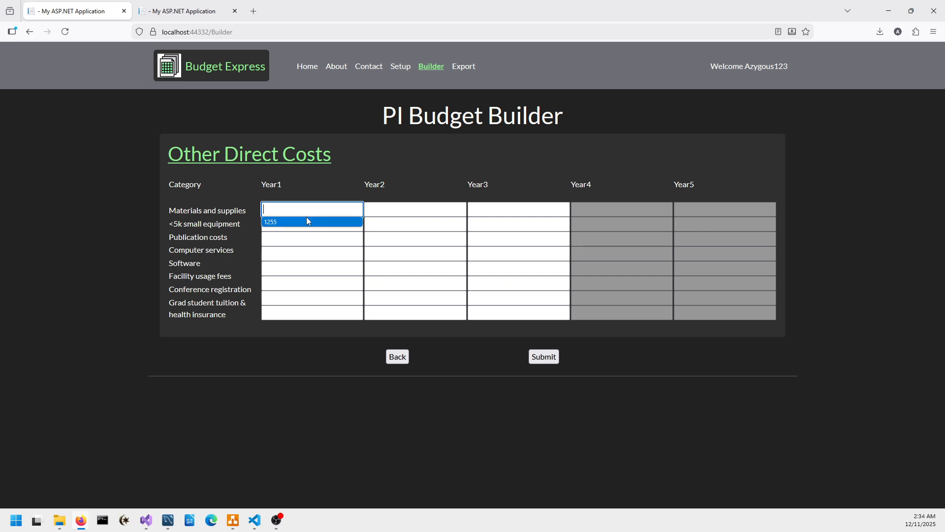
click(307, 221)
click(301, 238)
click(295, 251)
click(298, 270)
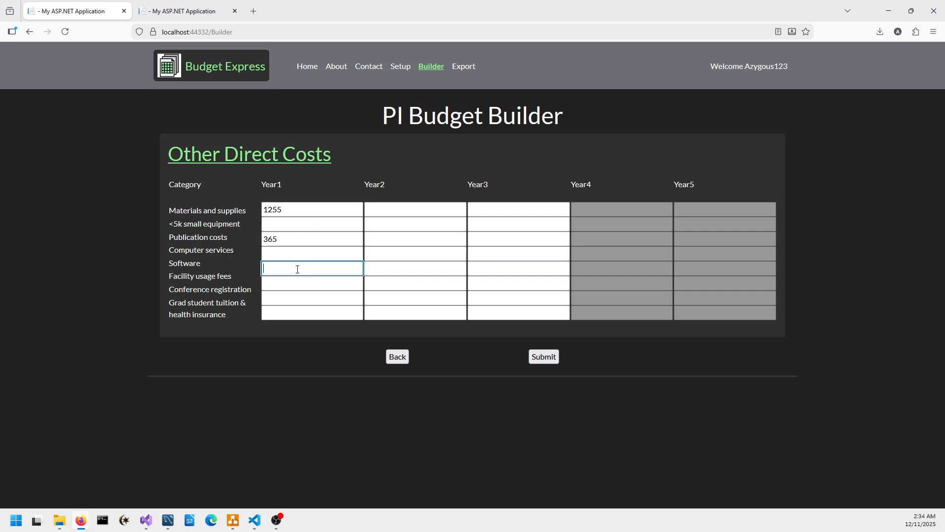
click(296, 284)
click(296, 299)
click(295, 311)
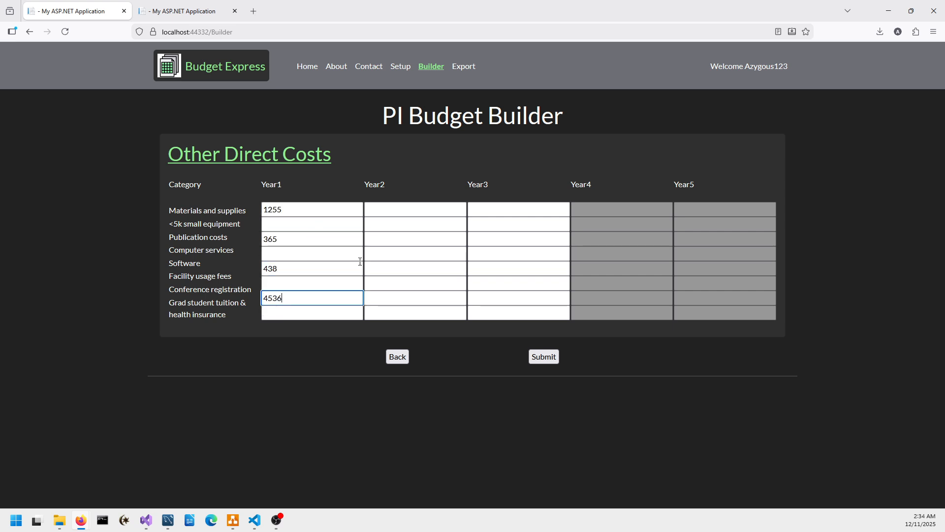
Enter the Year2 direct costs: small equipment 56, computer services 569, facility usage fees 455 and grad student tuition and health insurance 564.
click(397, 224)
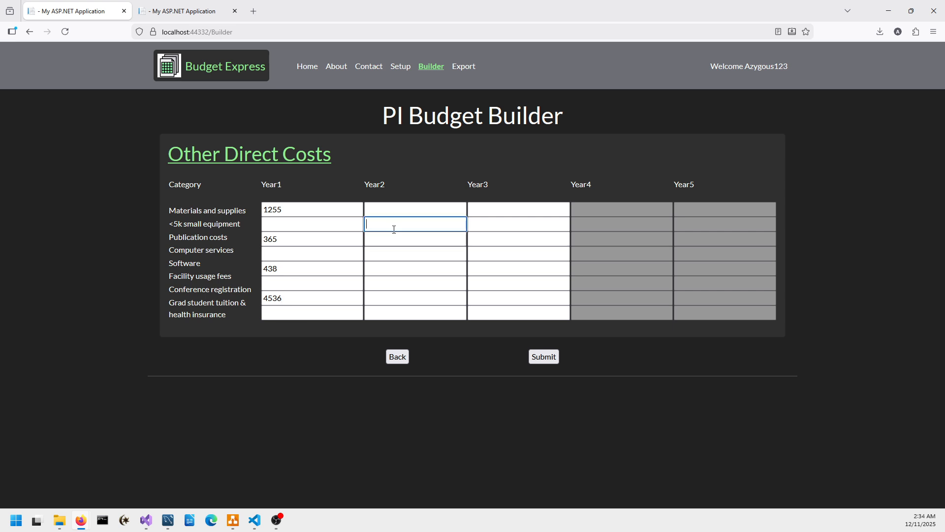
click(386, 239)
click(386, 253)
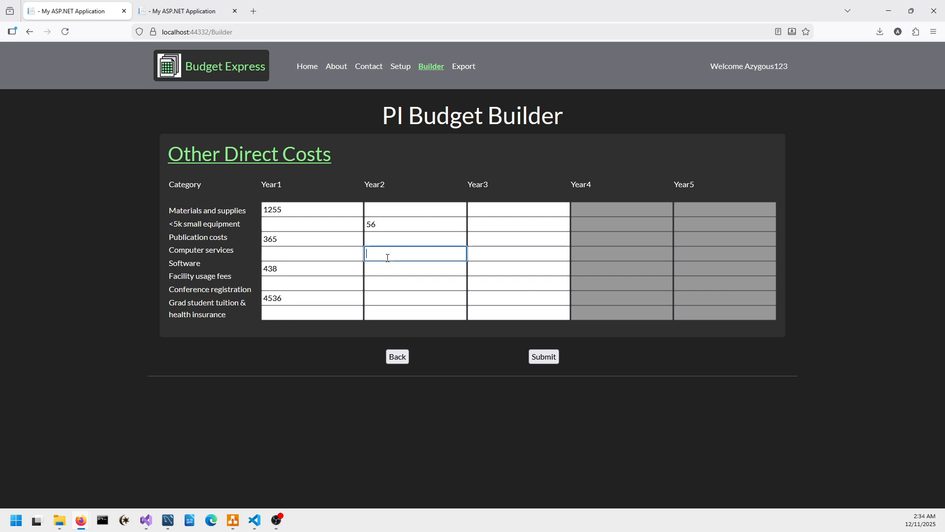
click(387, 277)
click(385, 281)
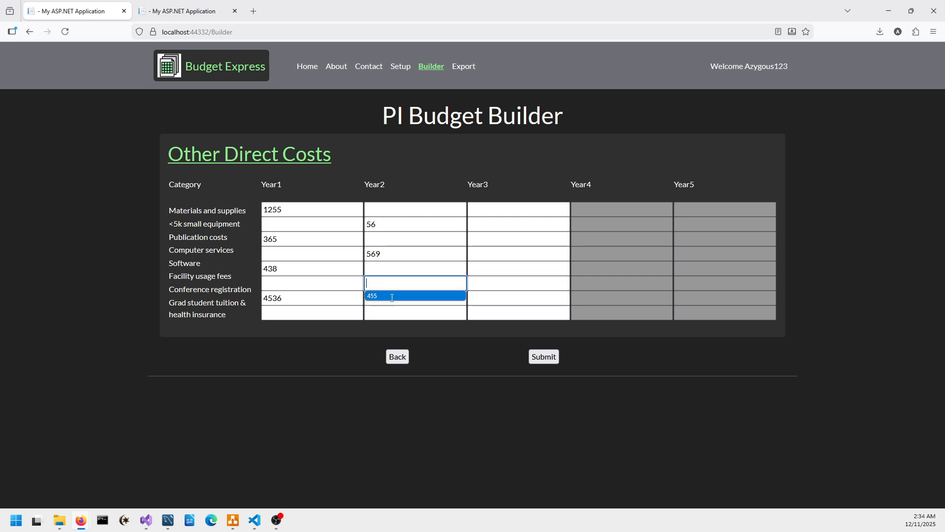
click(392, 295)
click(403, 312)
click(389, 322)
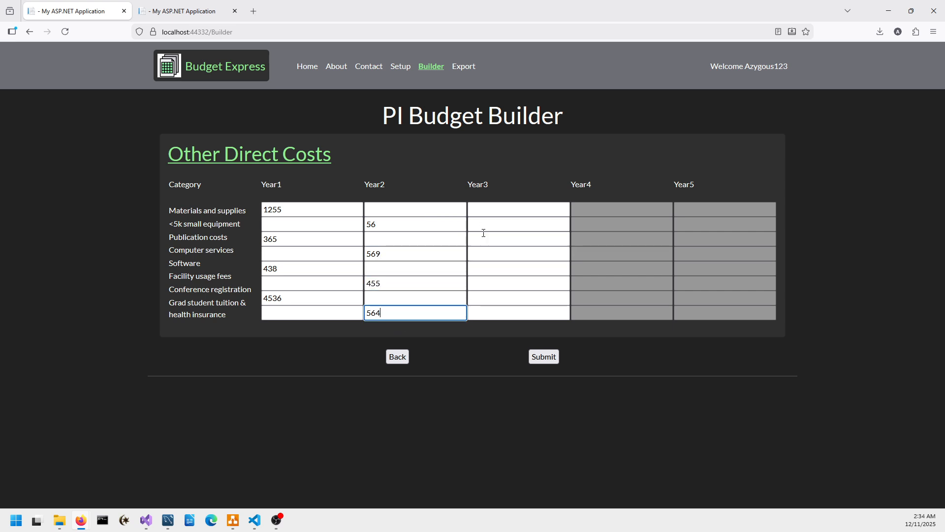
Enter the Year3 direct costs: publication costs 45, software 78, conference registration 785, materials and supplies 354, and submit the budget.
click(483, 239)
click(483, 252)
click(487, 270)
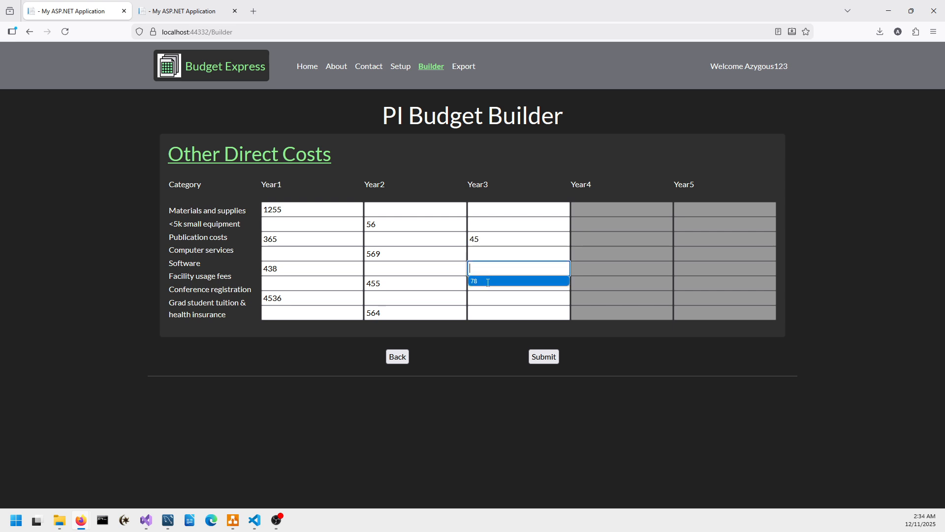
click(487, 279)
click(487, 299)
click(487, 312)
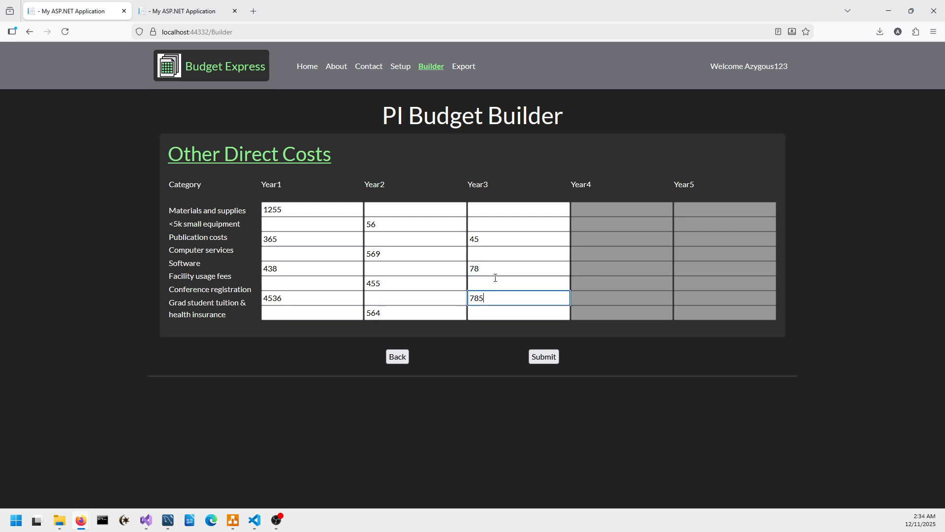
click(487, 214)
click(478, 222)
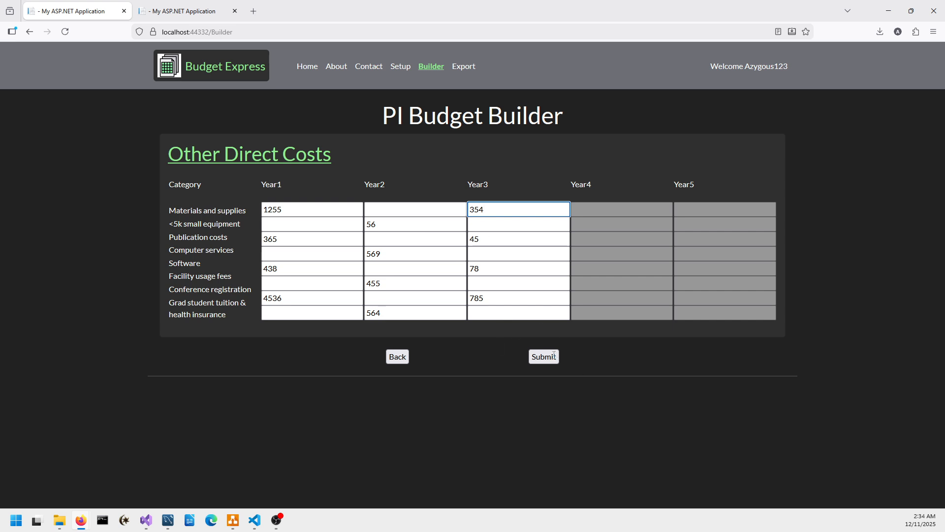
key(Down)
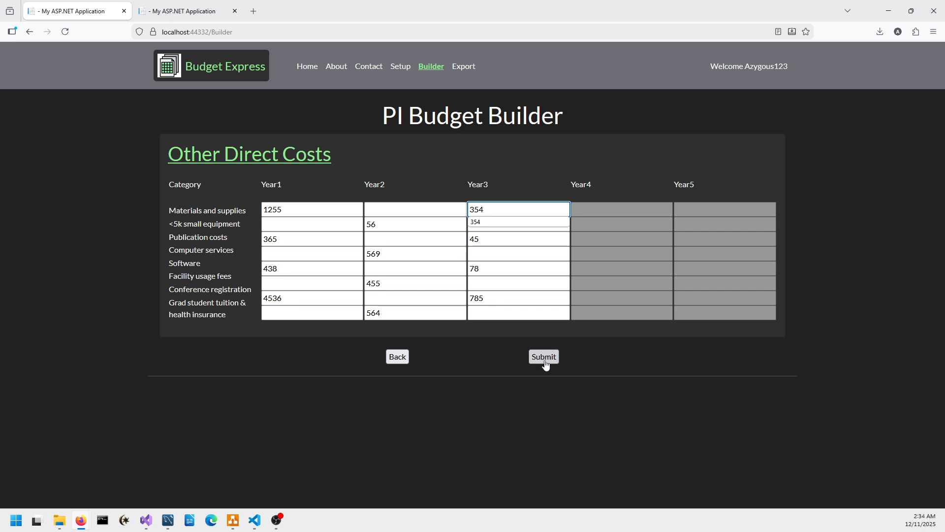
click(544, 358)
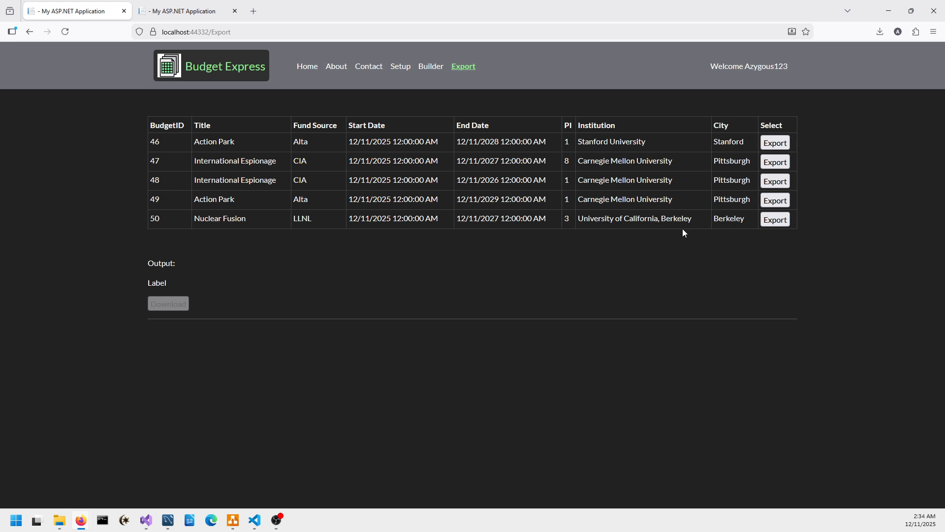
Export the Nuclear Fusion budget, look over the ER diagram in draw.io and return to the export page in Firefox.
click(773, 222)
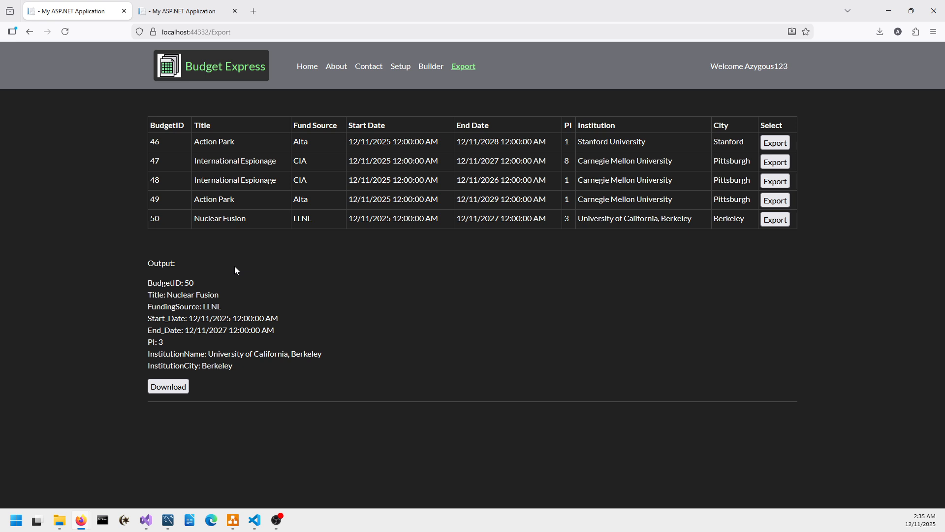
click(234, 522)
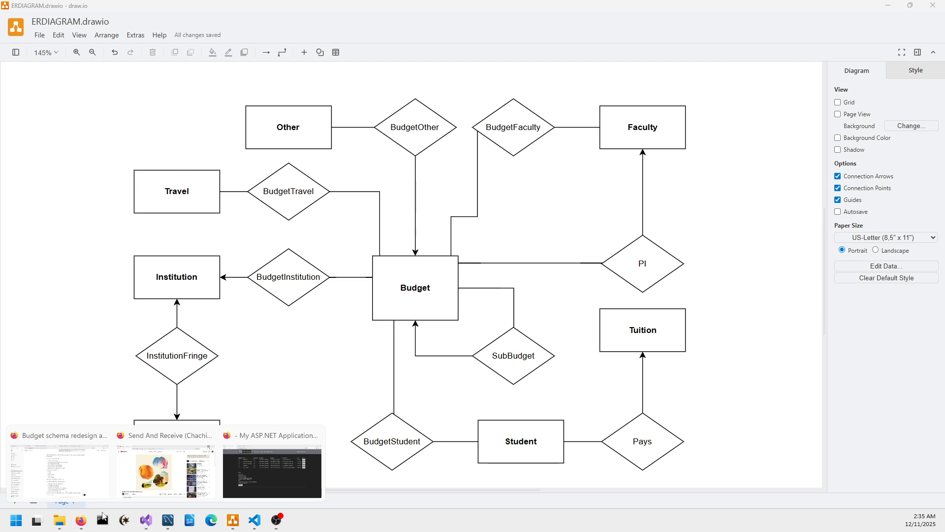
click(268, 472)
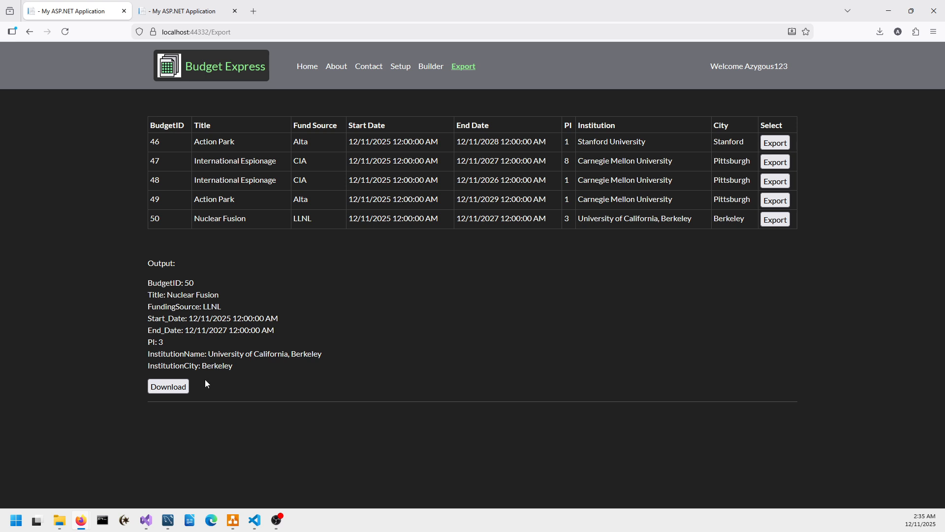
Download the exported Nuclear Fusion budget and open the downloaded spreadsheet in Excel.
click(173, 388)
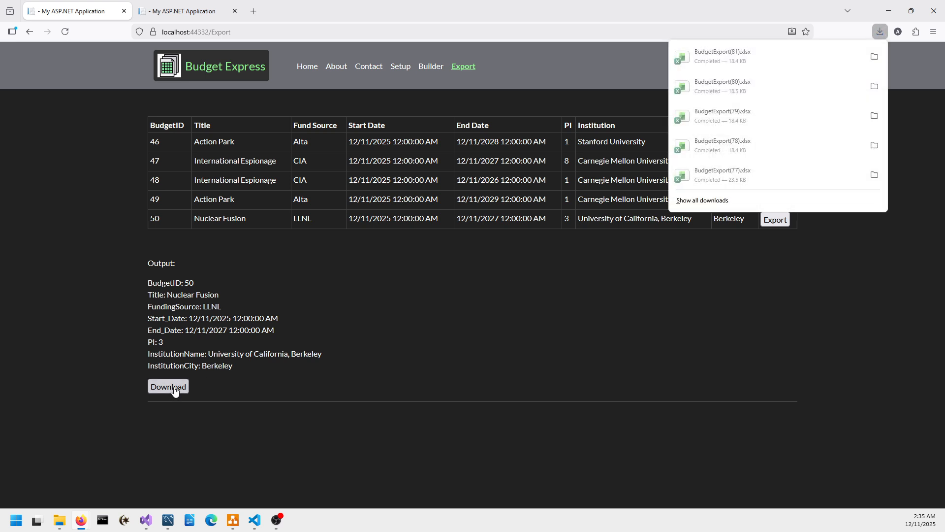
click(746, 55)
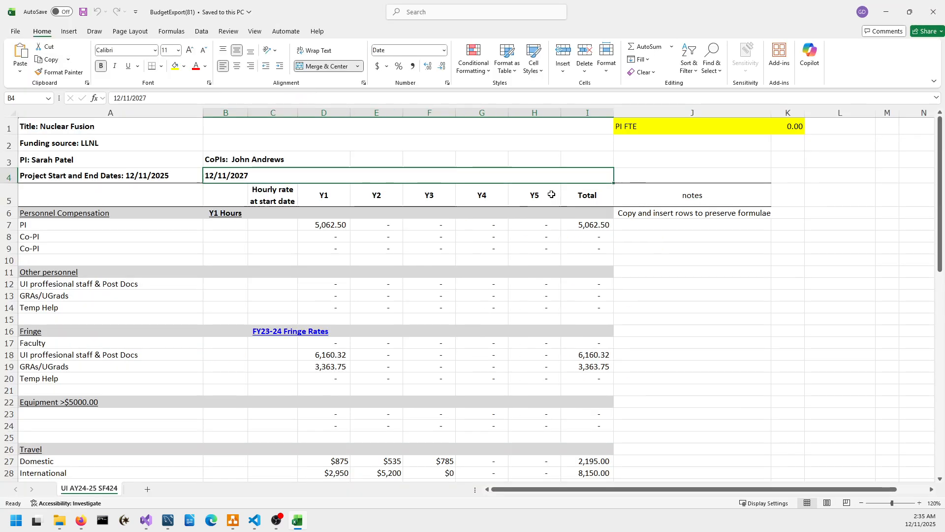
Examine the exported budget's personnel, fringe, travel and other direct cost rows down to the total project cost.
scroll(551, 194, down, 1)
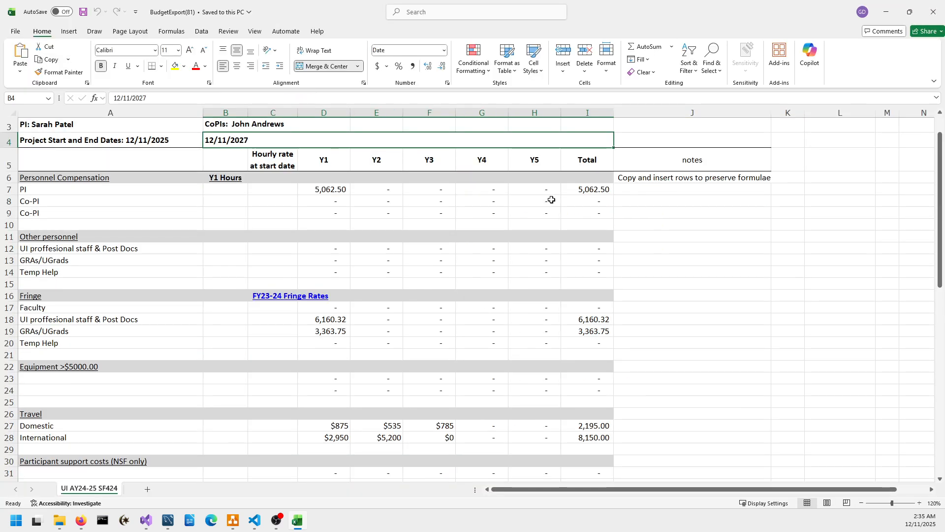
scroll(551, 199, down, 6)
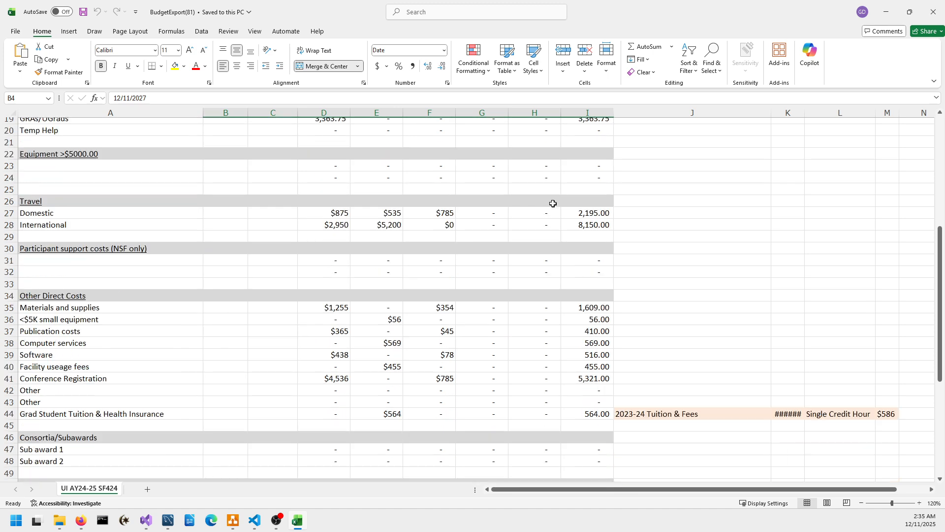
scroll(512, 249, down, 1)
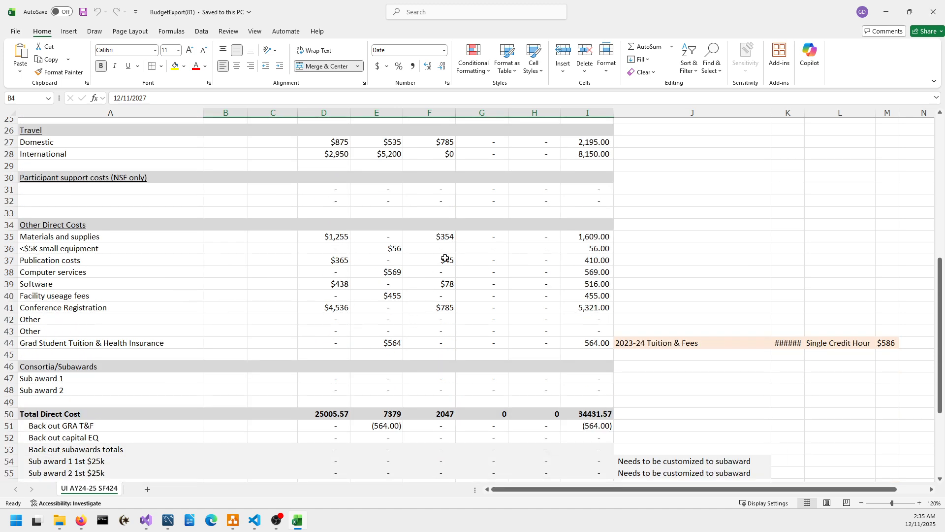
click(80, 323)
click(460, 320)
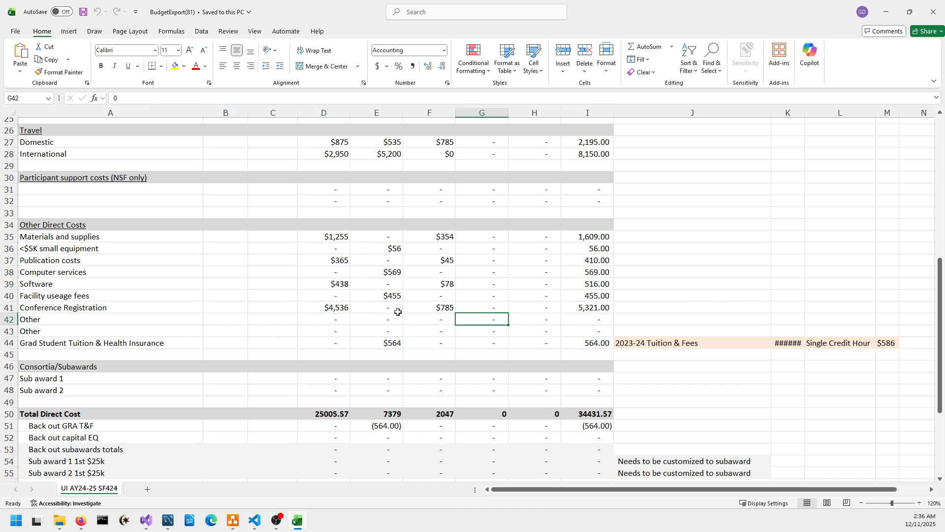
scroll(407, 326, up, 3)
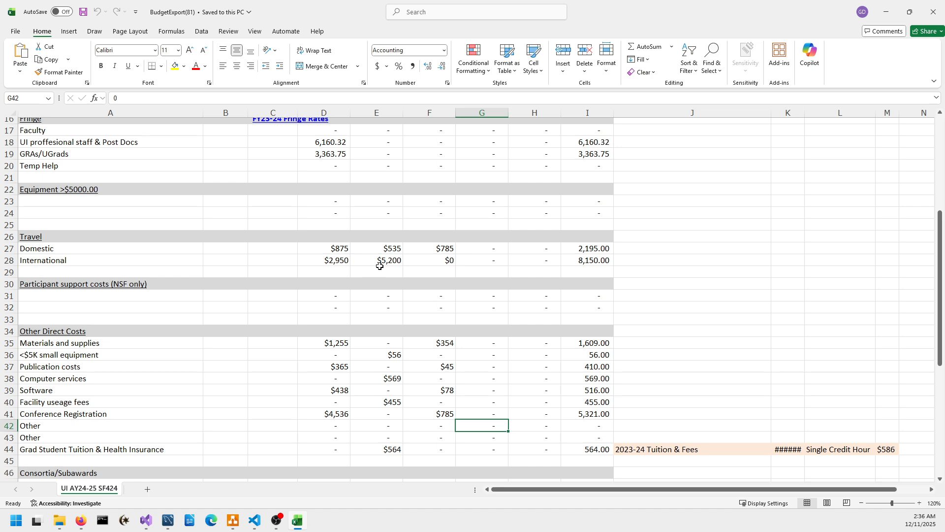
scroll(377, 251, up, 3)
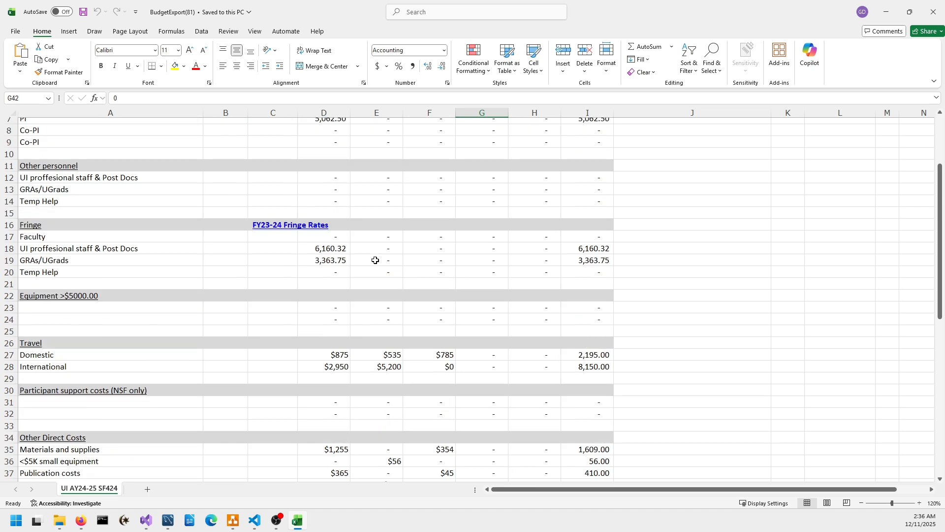
scroll(392, 269, up, 2)
scroll(399, 282, down, 8)
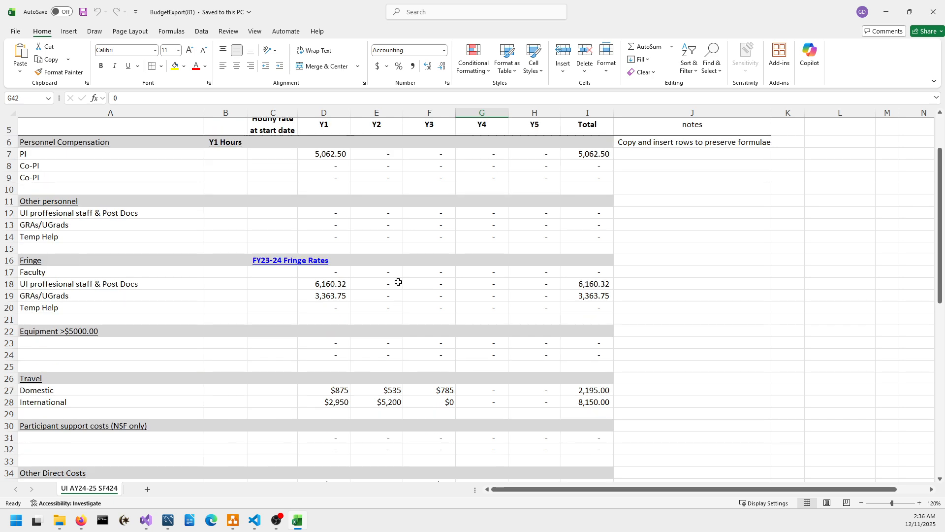
scroll(396, 286, down, 1)
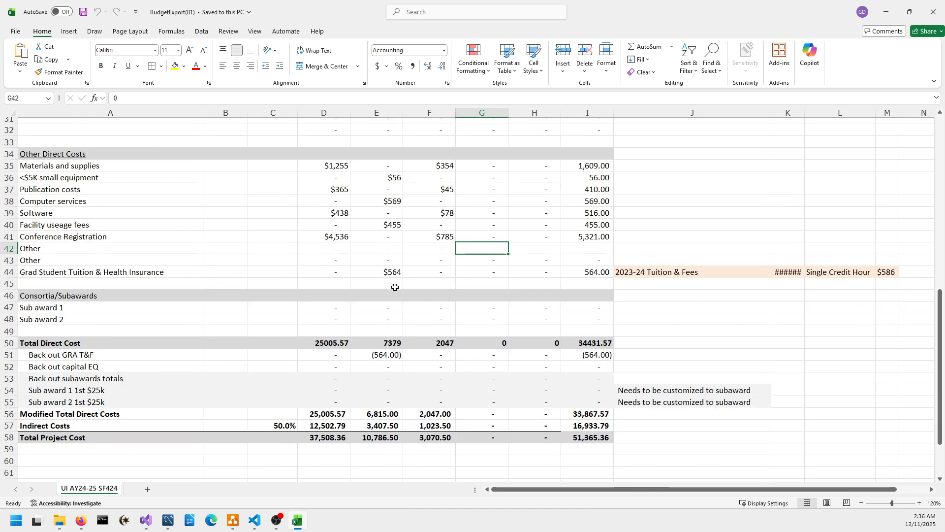
Examine the exported budget's PI, co-PI and project date header cells, and look over the cost rows down to the total project cost.
scroll(395, 287, up, 10)
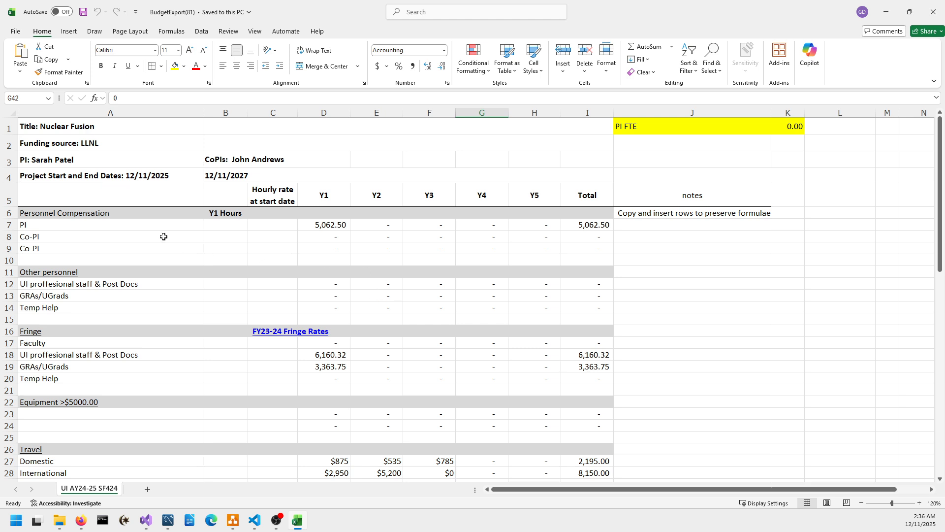
click(104, 160)
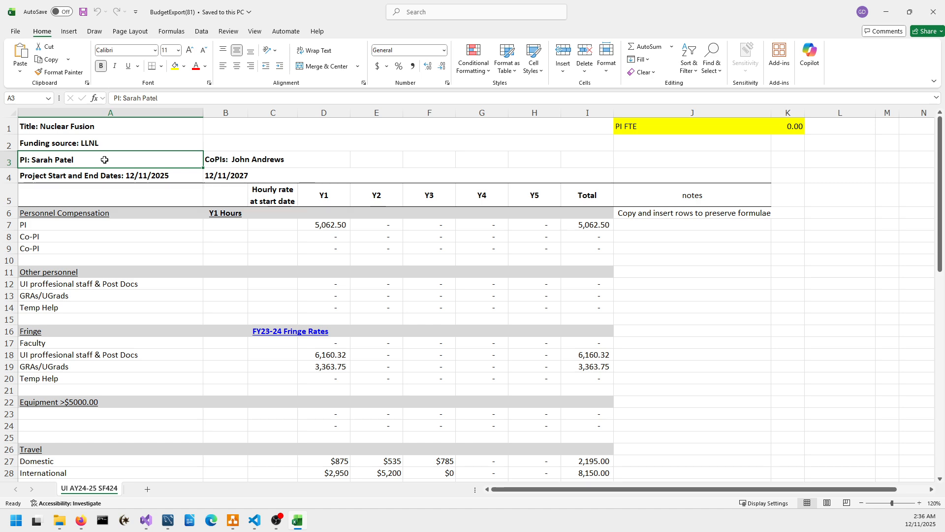
double_click(280, 160)
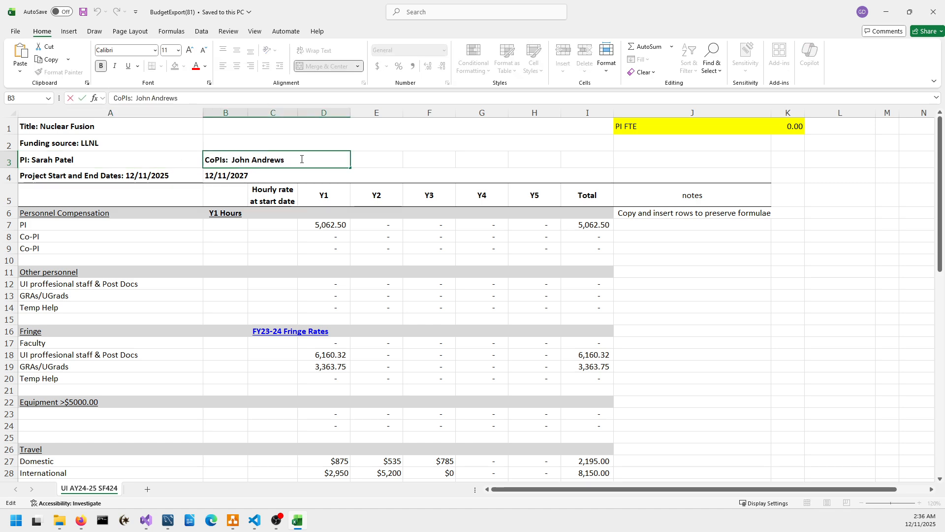
click(291, 174)
scroll(232, 253, down, 9)
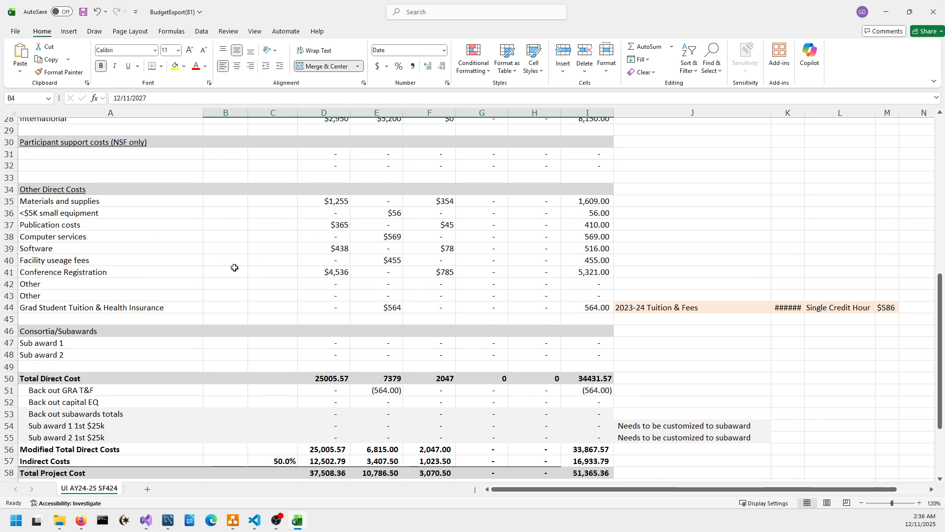
scroll(234, 267, down, 5)
scroll(231, 273, up, 9)
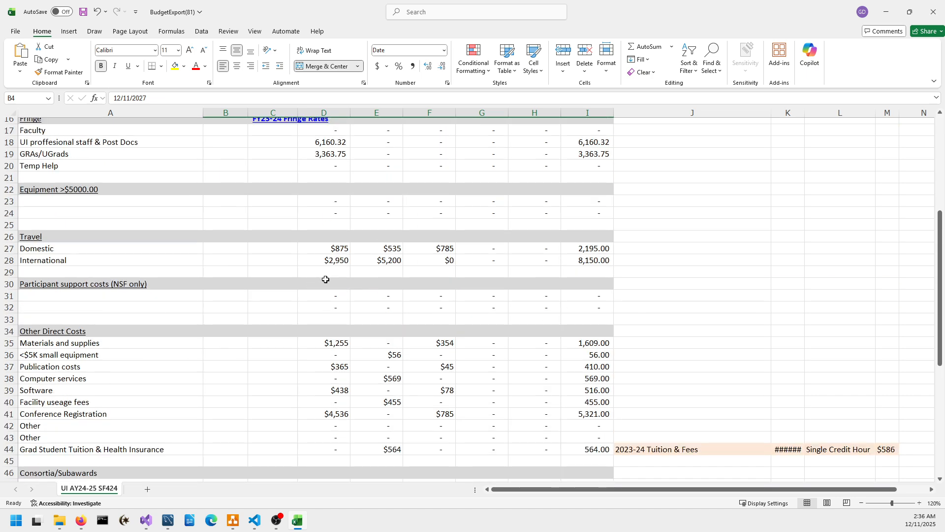
scroll(325, 279, up, 3)
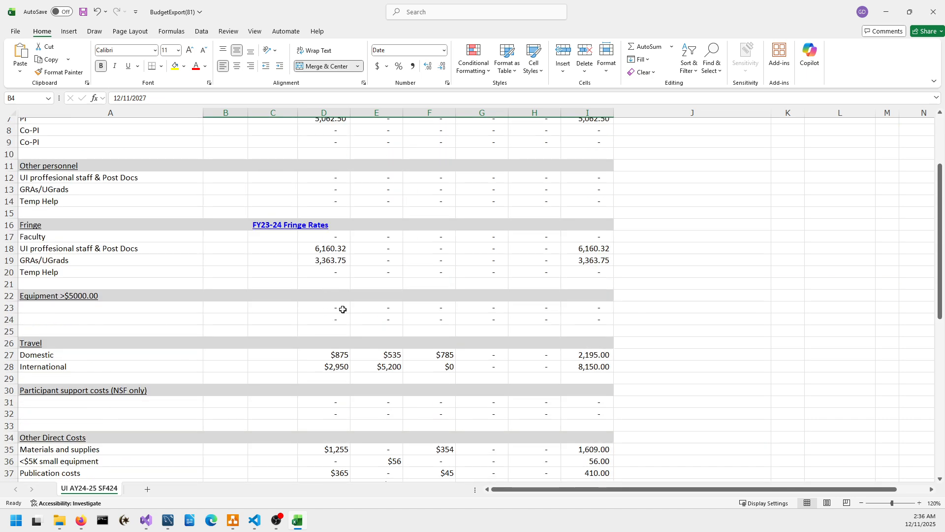
Close the exported budget workbook without saving changes and return to the export page in Firefox.
click(934, 11)
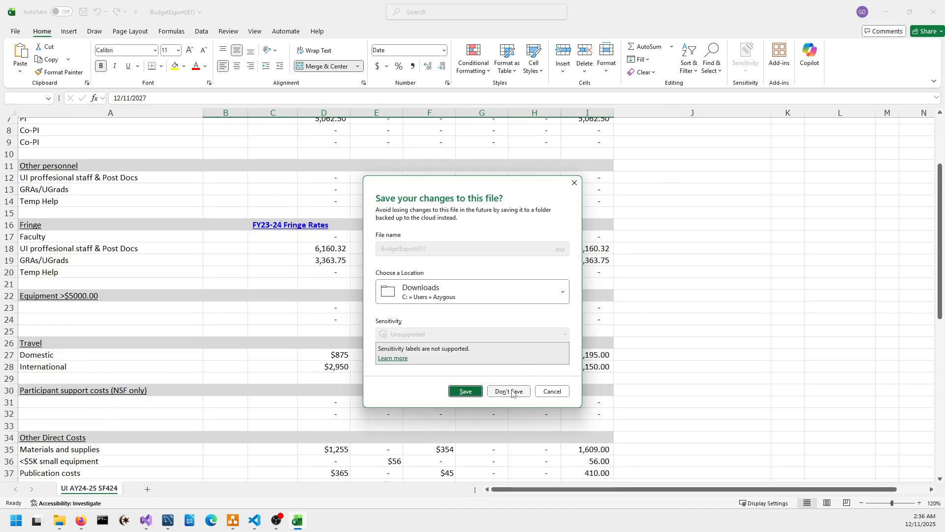
click(519, 395)
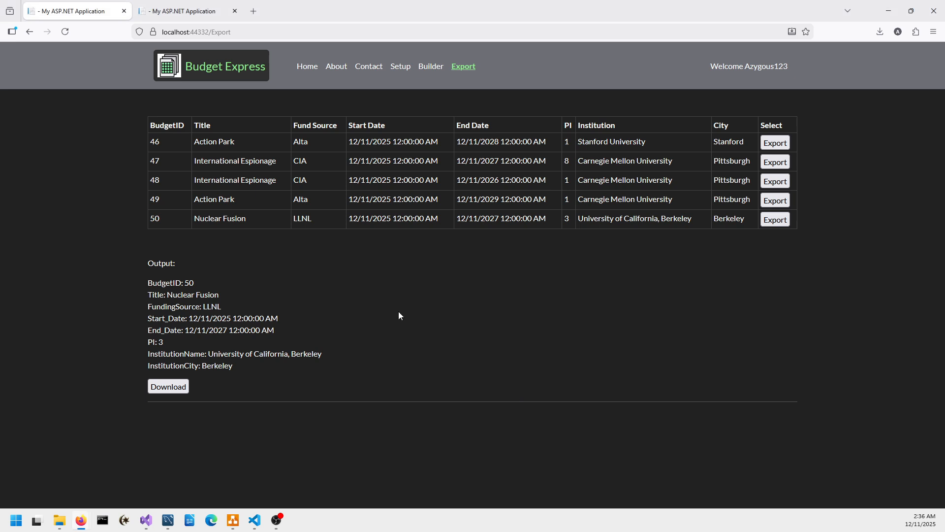